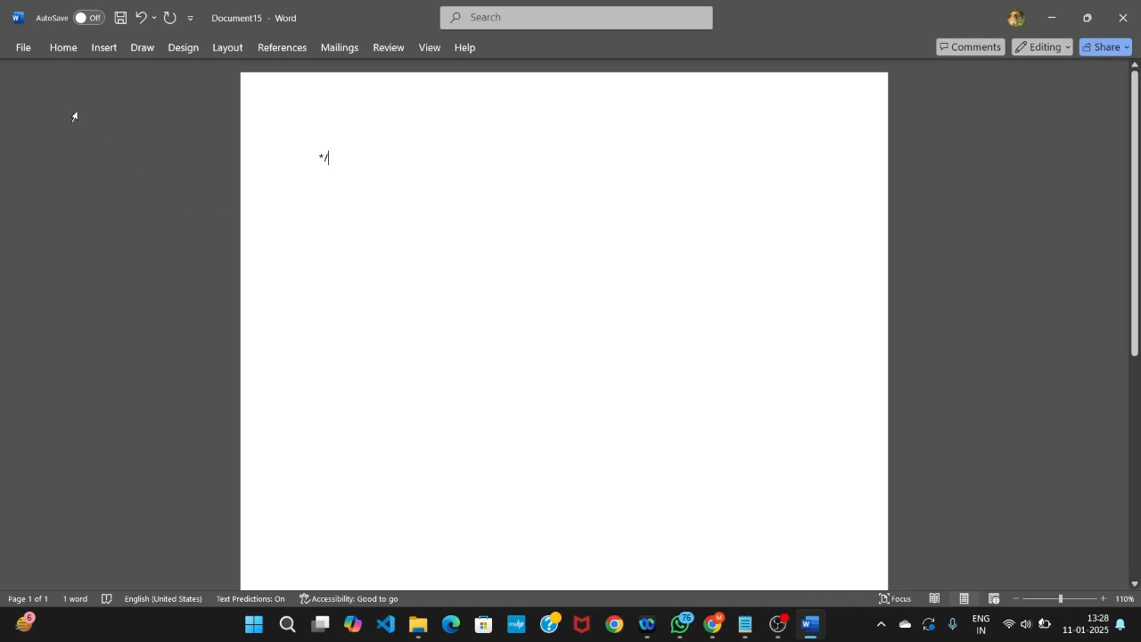
- Create a new blank document and insert a table with 7 columns and 7 rows
{"action": "left_click", "coordinate": [23, 49]}
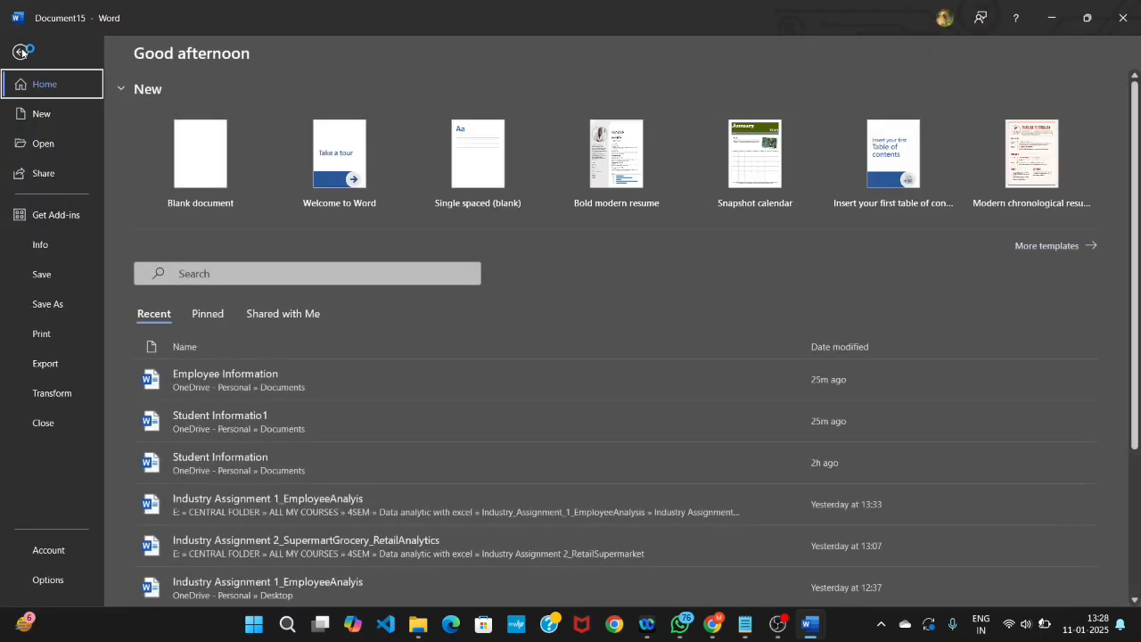
{"action": "left_click", "coordinate": [202, 162]}
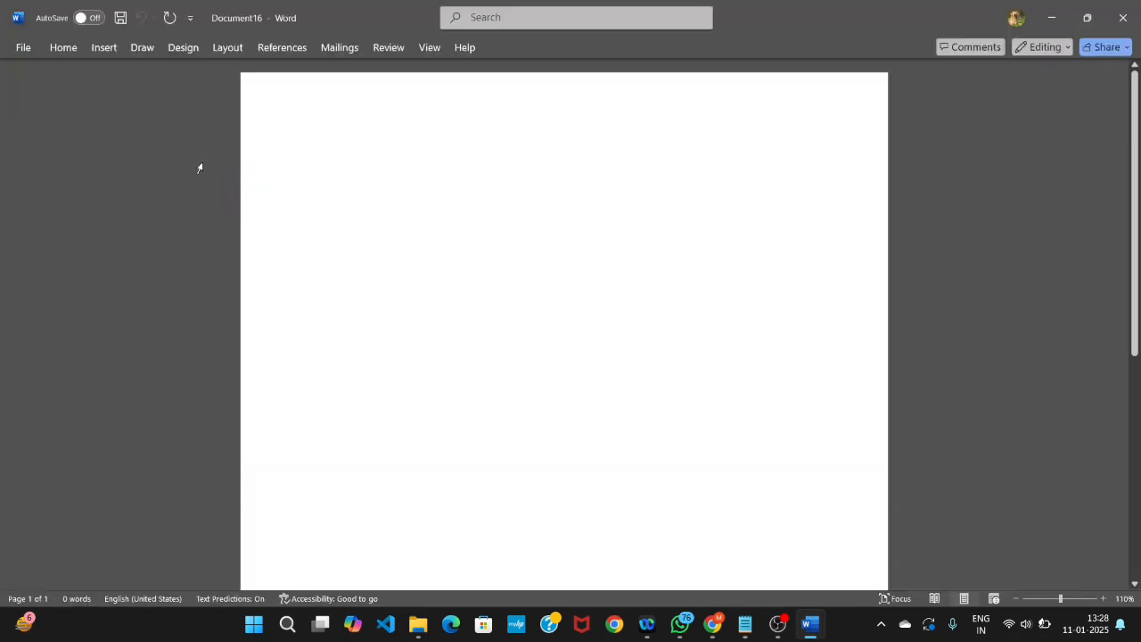
{"action": "left_click", "coordinate": [105, 49]}
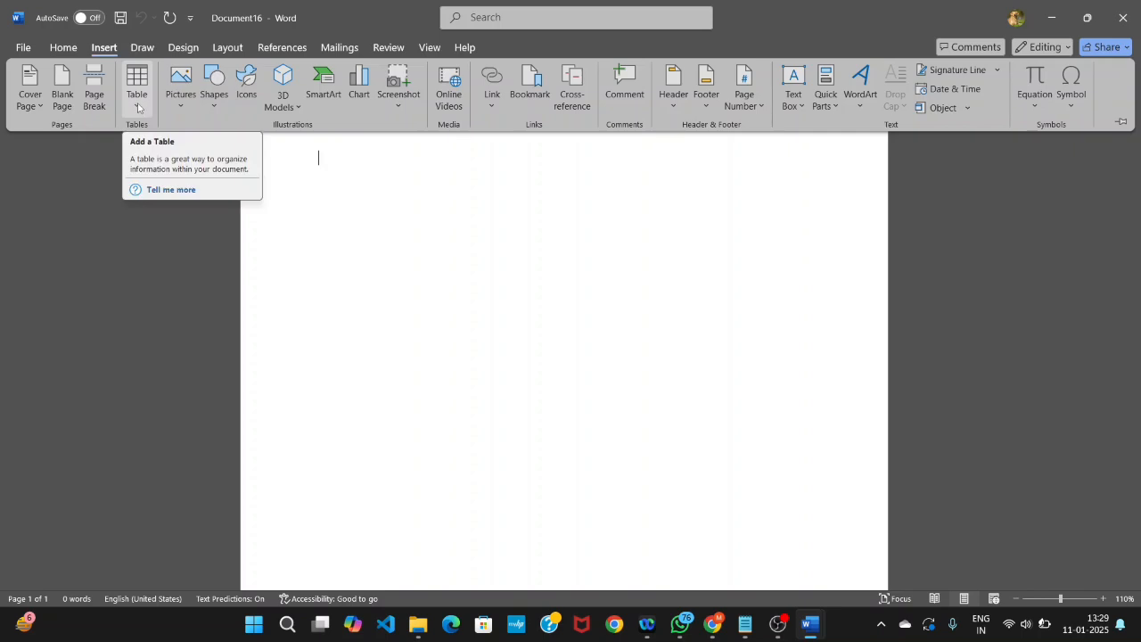
{"action": "left_click", "coordinate": [138, 106]}
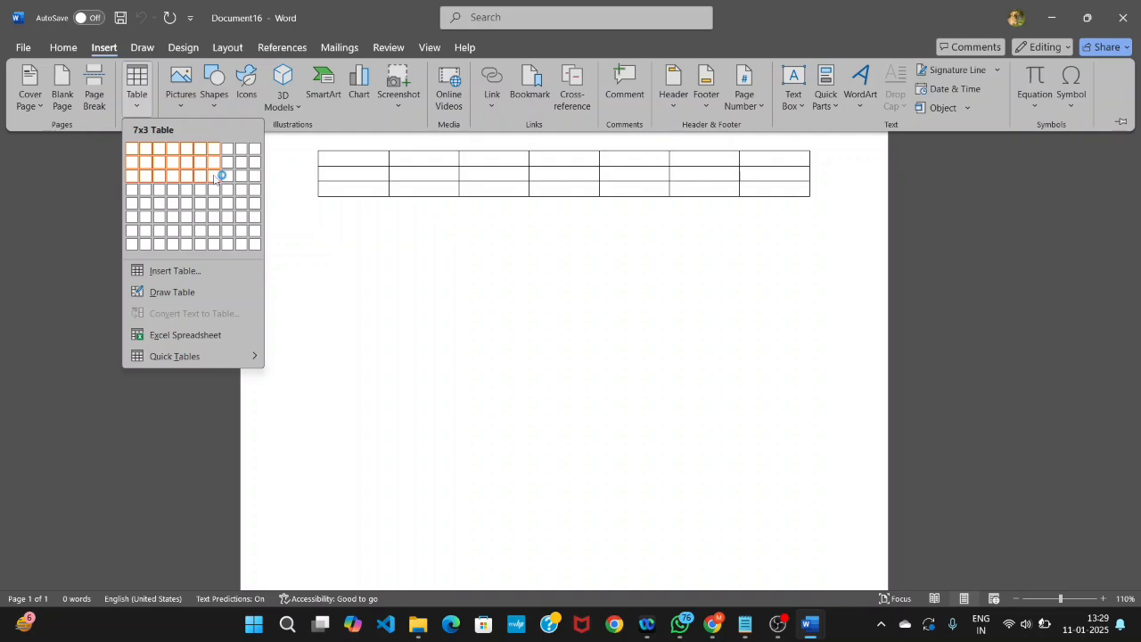
{"action": "left_click", "coordinate": [165, 272]}
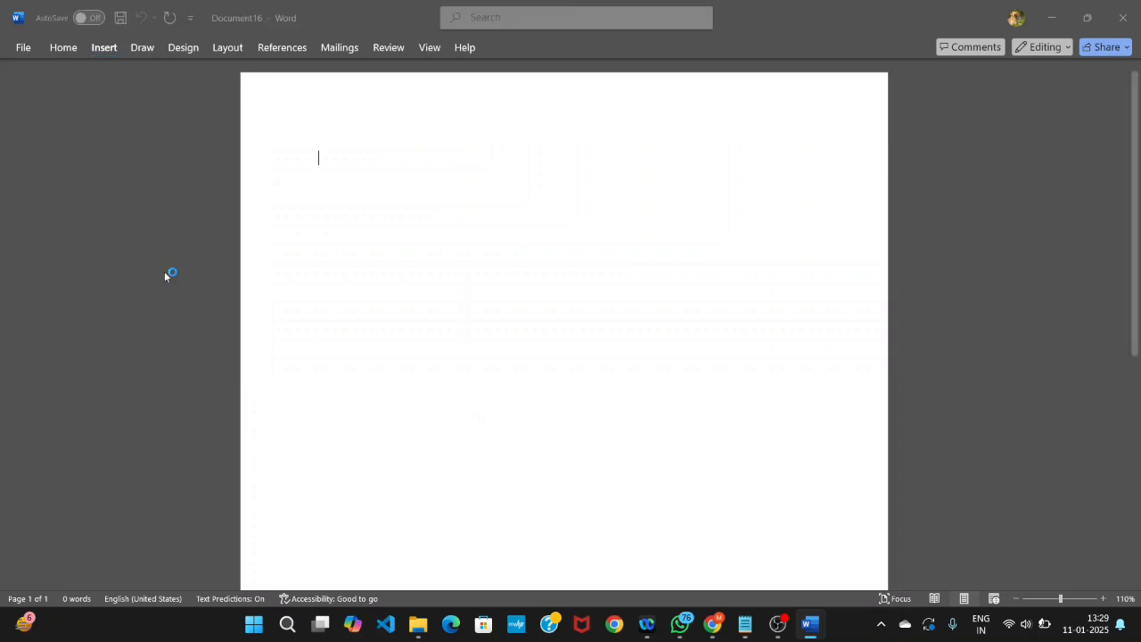
{"action": "left_click", "coordinate": [604, 240]}
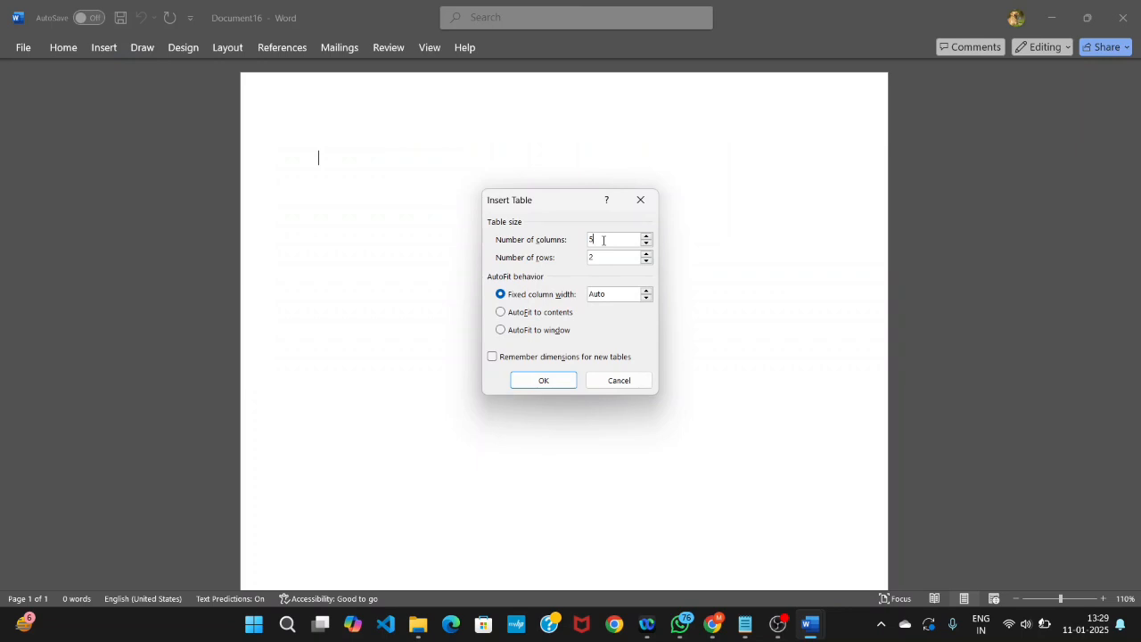
{"action": "key", "text": "BackSpace"}
{"action": "type", "text": "7"}
{"action": "left_click", "coordinate": [615, 261]}
{"action": "key", "text": "BackSpace"}
{"action": "type", "text": "7"}
{"action": "left_click", "coordinate": [543, 381]}
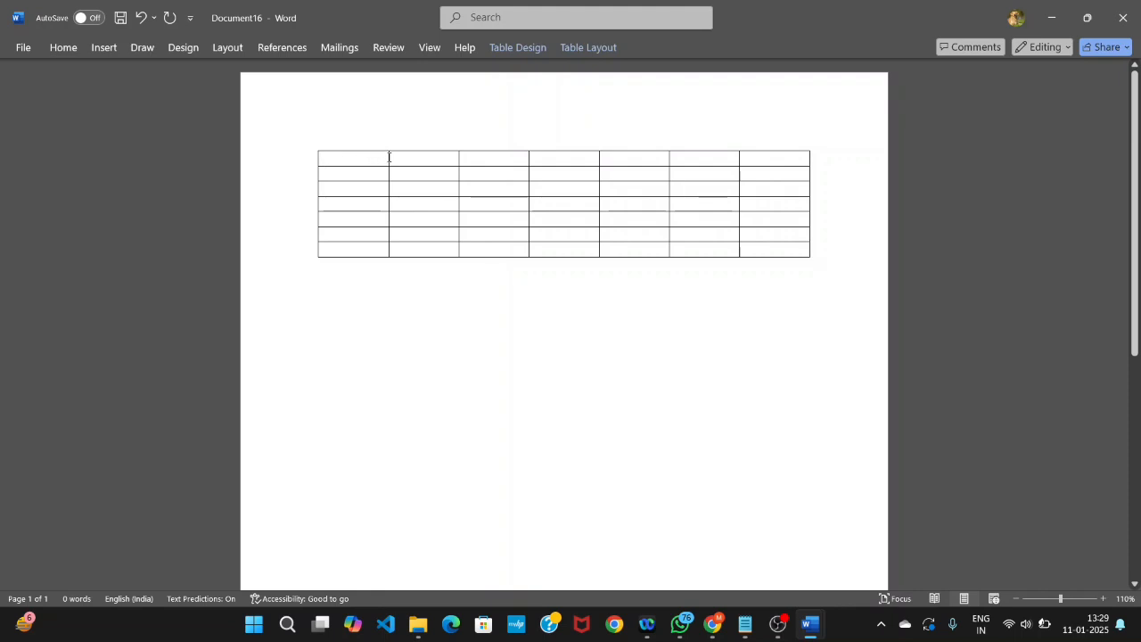
- Merge all seven cells of the table's first row into a single cell
{"action": "mouse_move", "coordinate": [389, 157]}
{"action": "left_mouse_down"}
{"action": "mouse_move", "coordinate": [852, 163]}
{"action": "mouse_move", "coordinate": [803, 157]}
{"action": "left_mouse_up"}
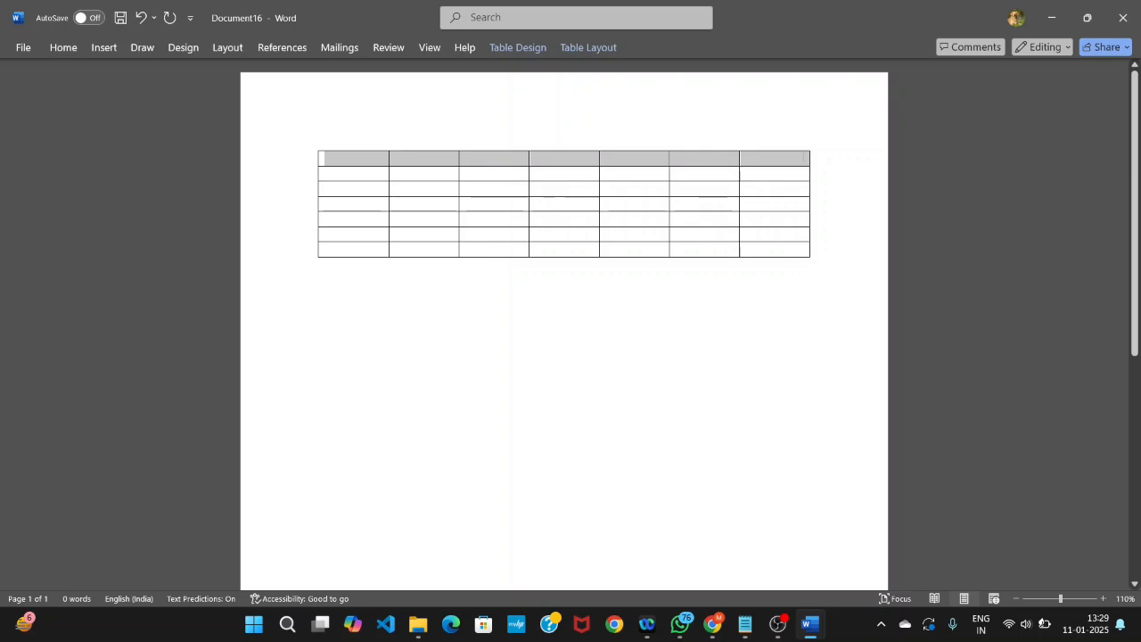
{"action": "left_click", "coordinate": [596, 51]}
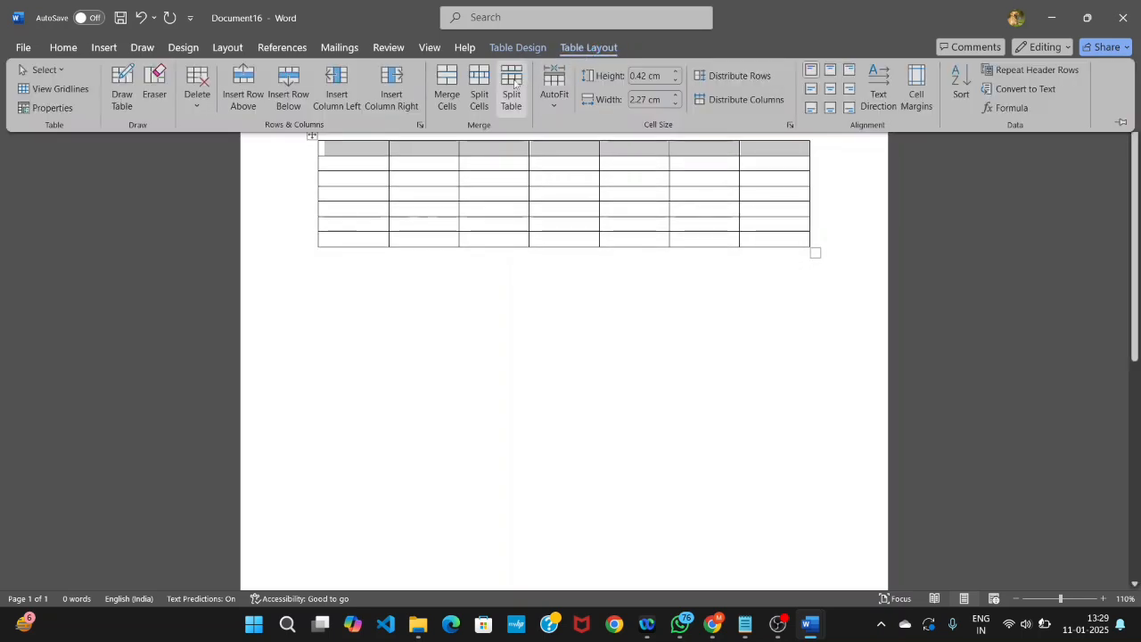
{"action": "left_click", "coordinate": [450, 100]}
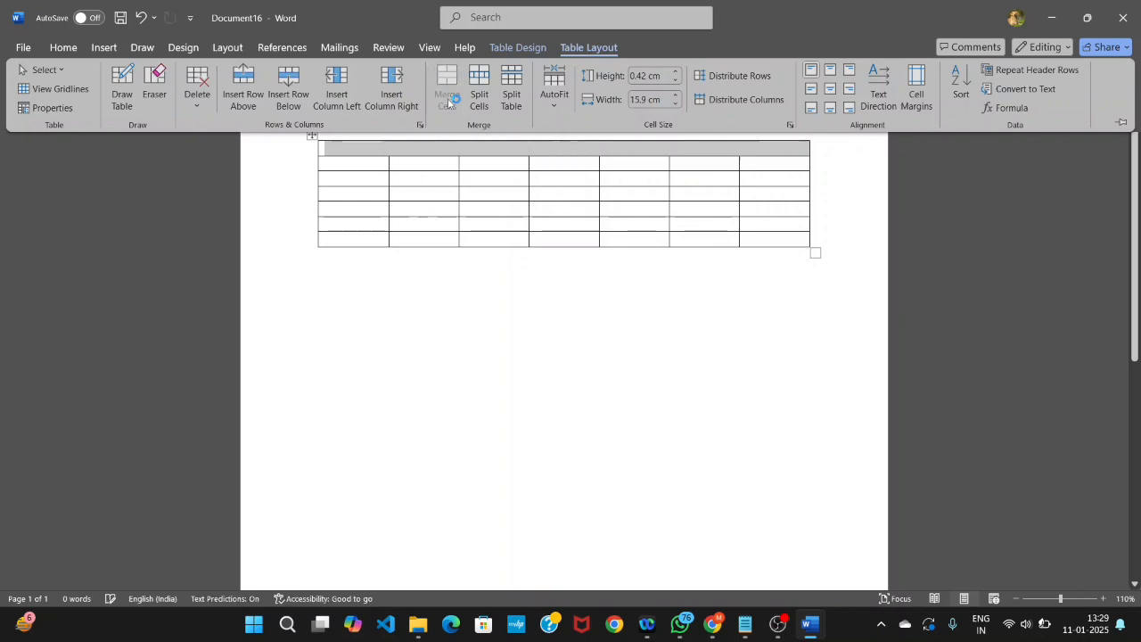
- Enter the title "Student Details" in the merged first row and centre it both horizontally and vertically
{"action": "left_click", "coordinate": [353, 152]}
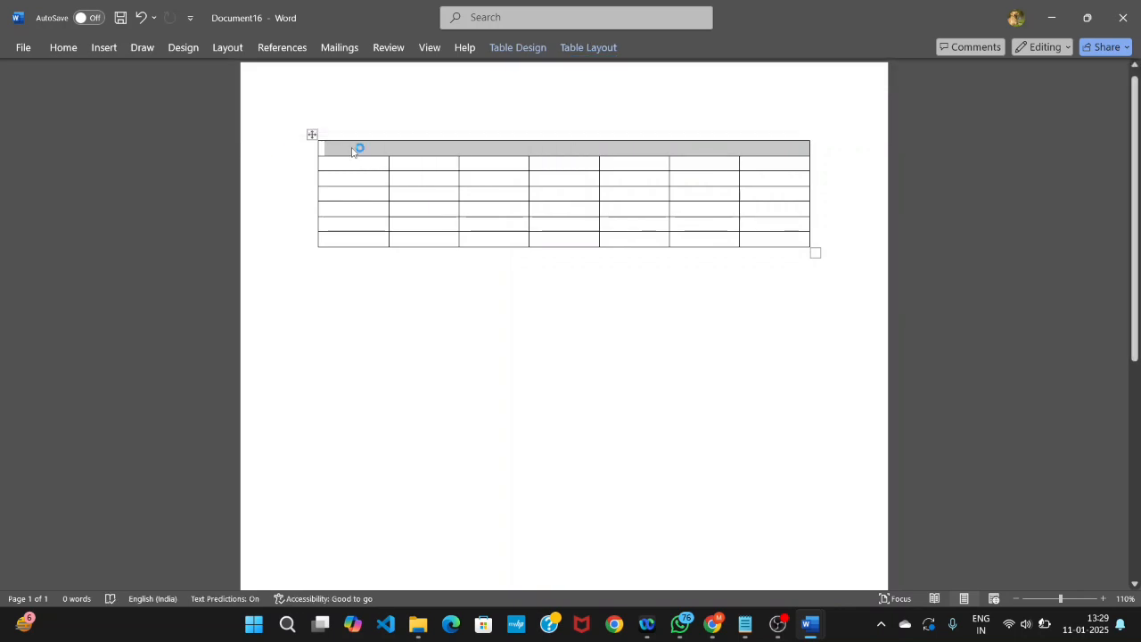
{"action": "left_click", "coordinate": [335, 149]}
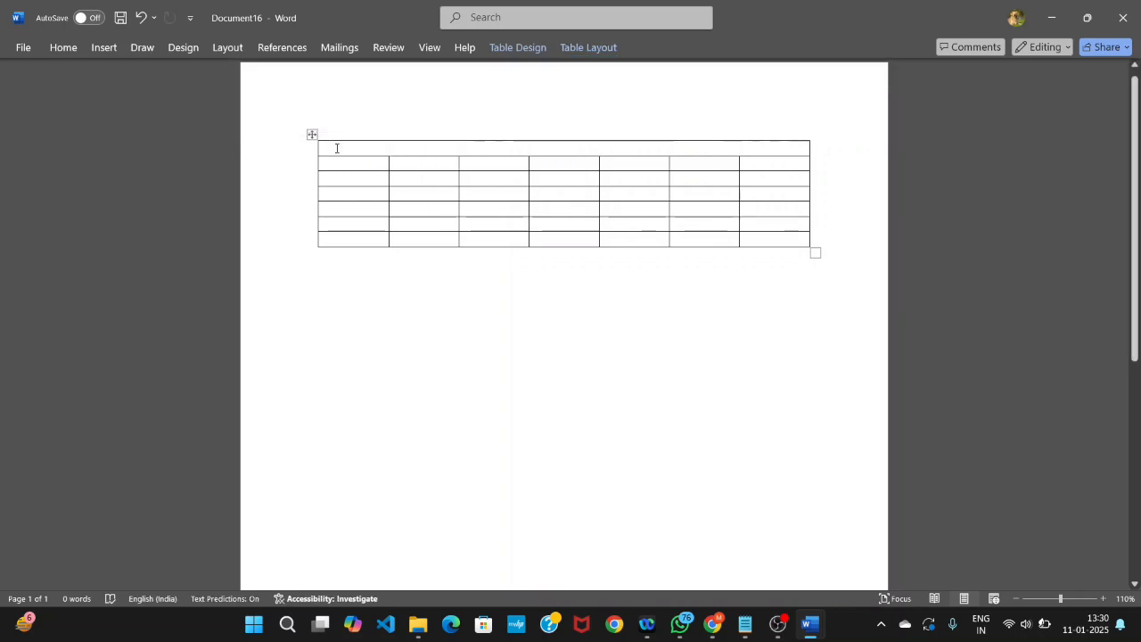
{"action": "type", "text": "s"}
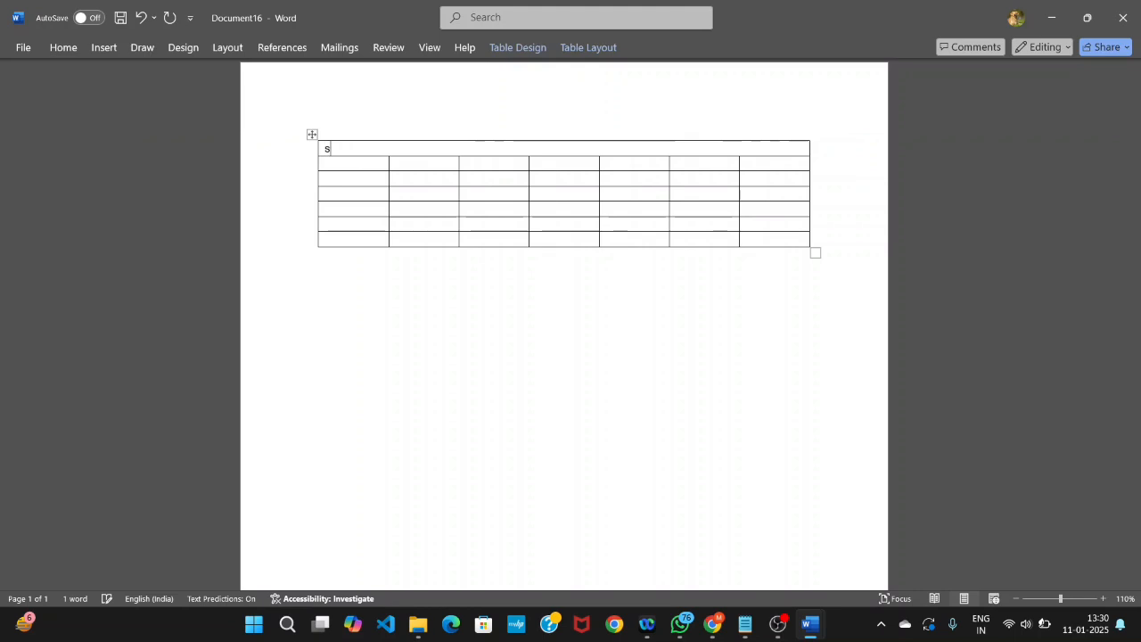
{"action": "key", "text": "BackSpace"}
{"action": "type", "text": "Student"}
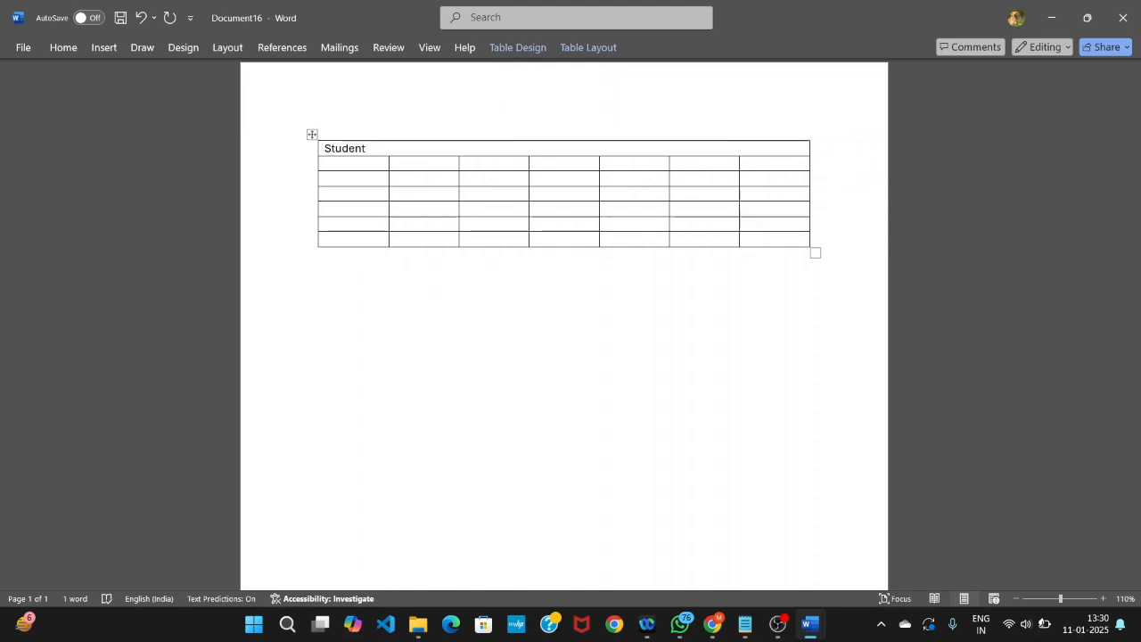
{"action": "type", "text": " I"}
{"action": "key", "text": "BackSpace"}
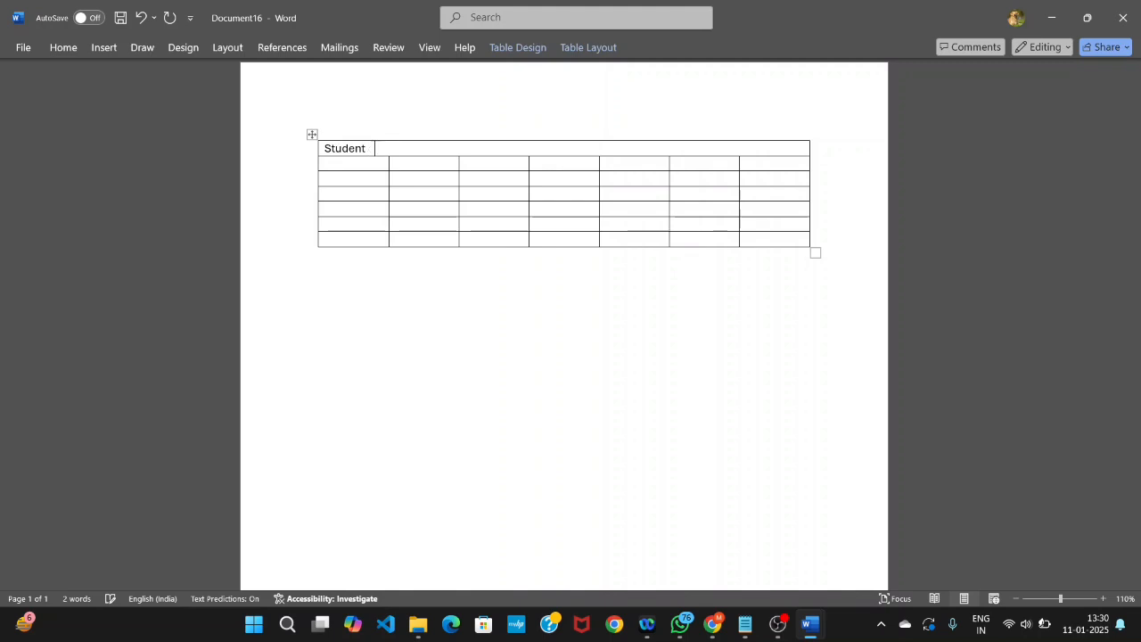
{"action": "type", "text": "Details"}
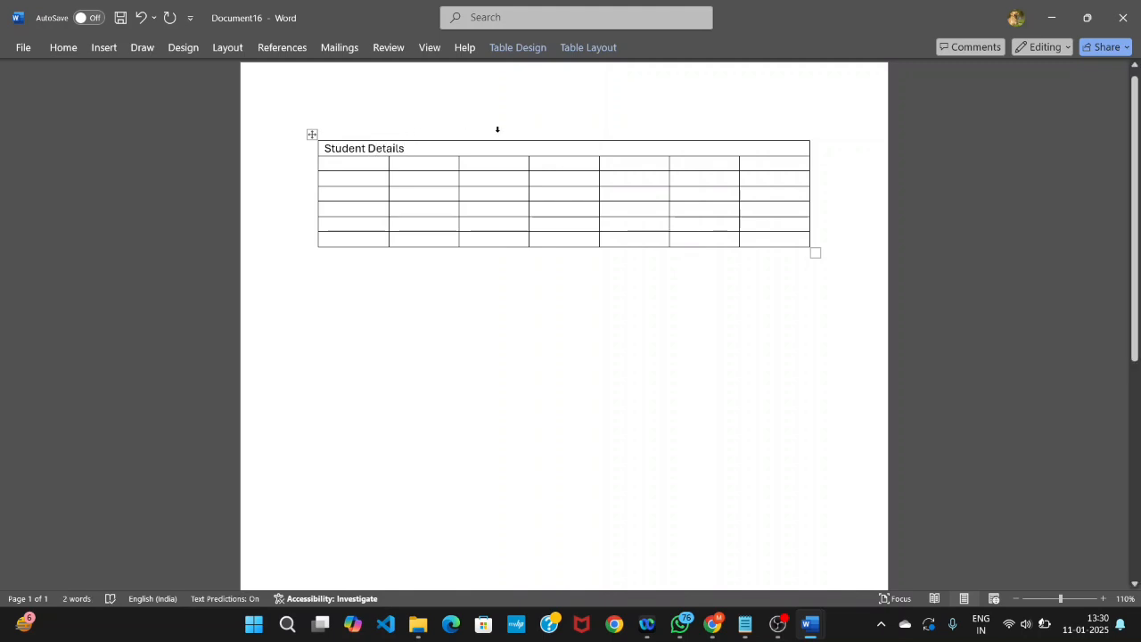
{"action": "left_click", "coordinate": [579, 48]}
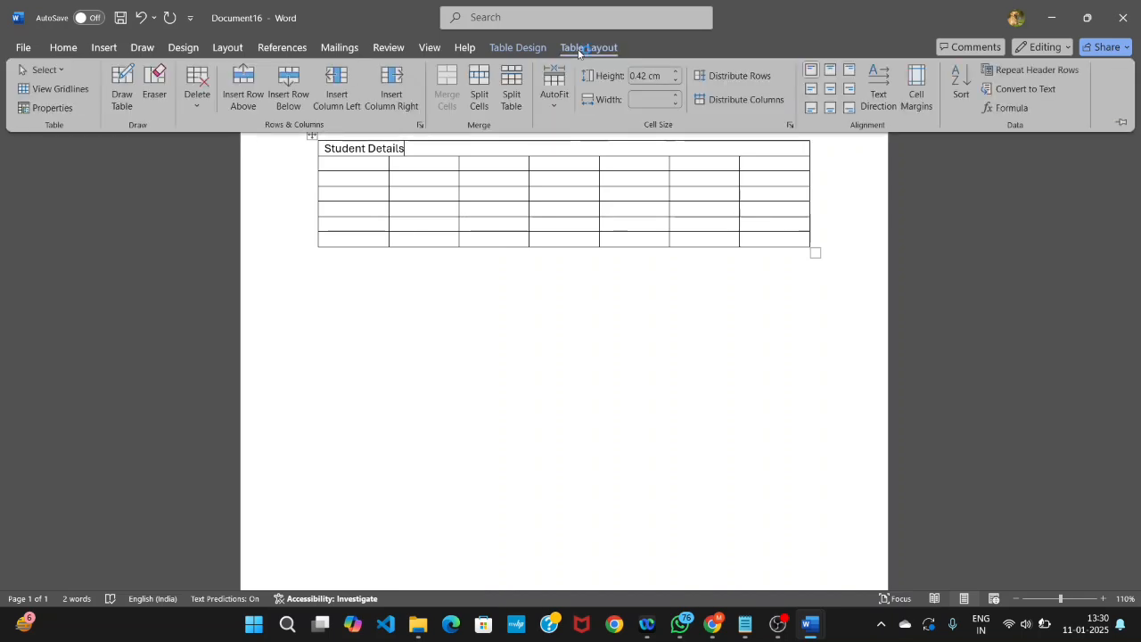
{"action": "left_click", "coordinate": [830, 90]}
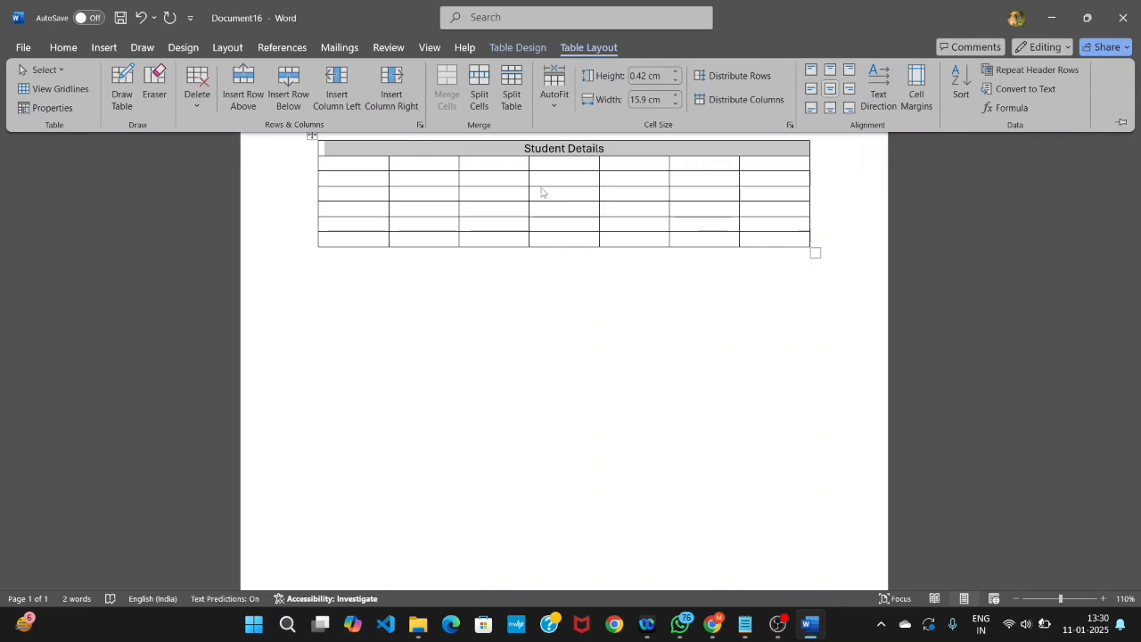
- Enter the heading "Name" in the first cell of the table's second row
{"action": "left_click", "coordinate": [343, 163]}
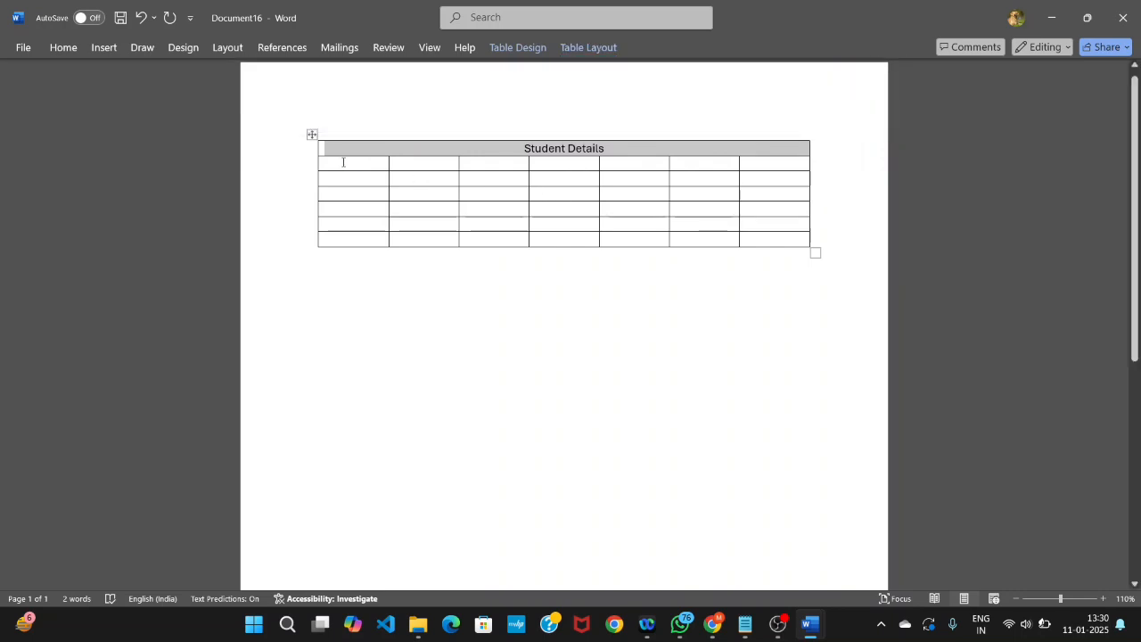
{"action": "left_click", "coordinate": [343, 163]}
{"action": "type", "text": "Name"}
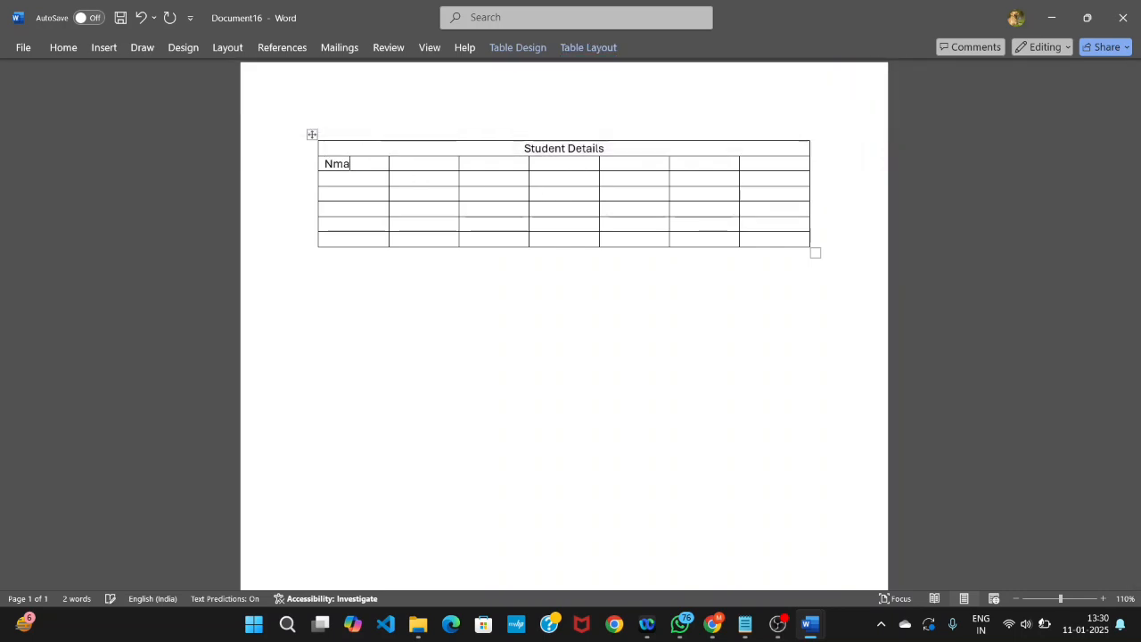
{"action": "key", "text": "BackSpace"}
{"action": "key", "text": "BackSpace"}
{"action": "key", "text": "BackSpace"}
{"action": "type", "text": "ame"}
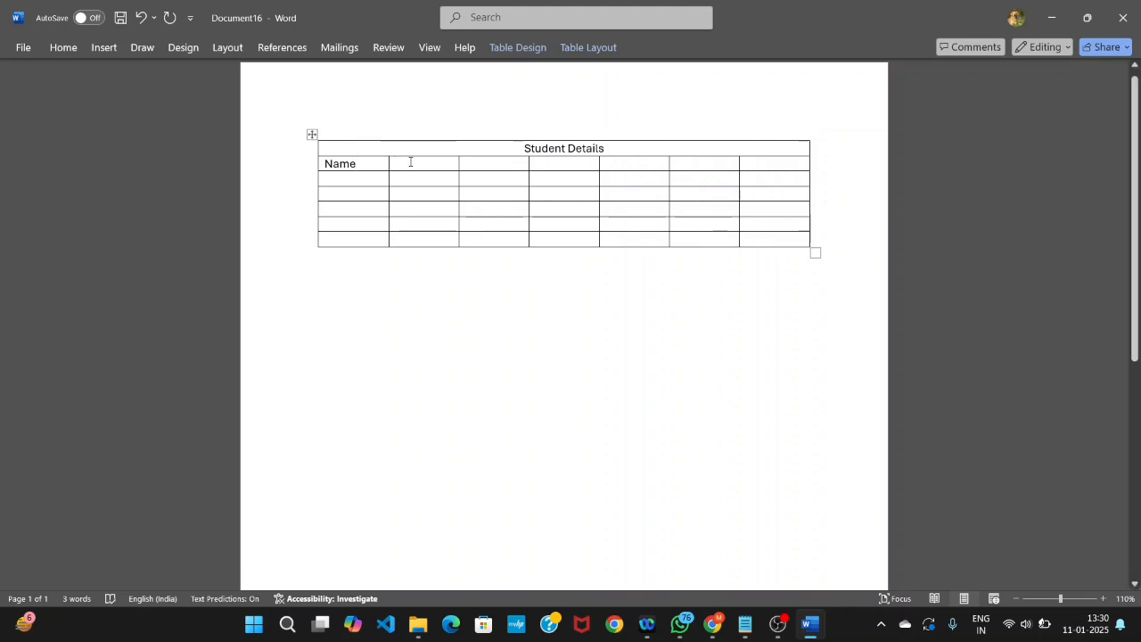
{"action": "type", "text": "Father"}
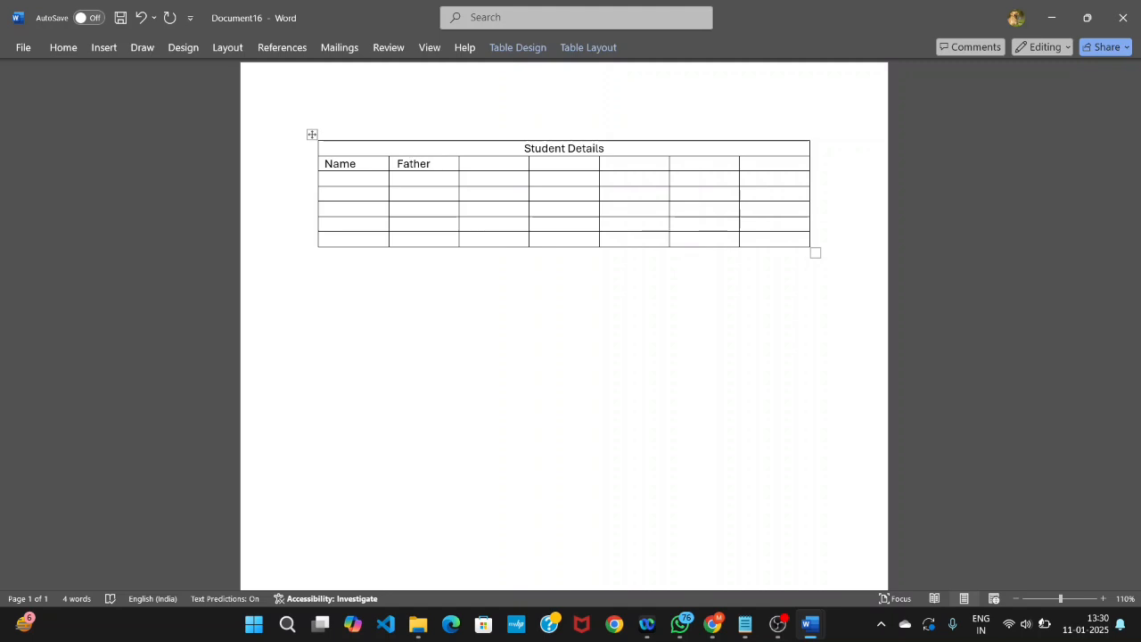
{"action": "type", "text": " NME"}
- Add the heading "Father's Name" in the second column of the heading row
{"action": "key", "text": "BackSpace"}
{"action": "key", "text": "BackSpace"}
{"action": "type", "text": "A"}
{"action": "key", "text": "BackSpace"}
{"action": "type", "text": "ame"}
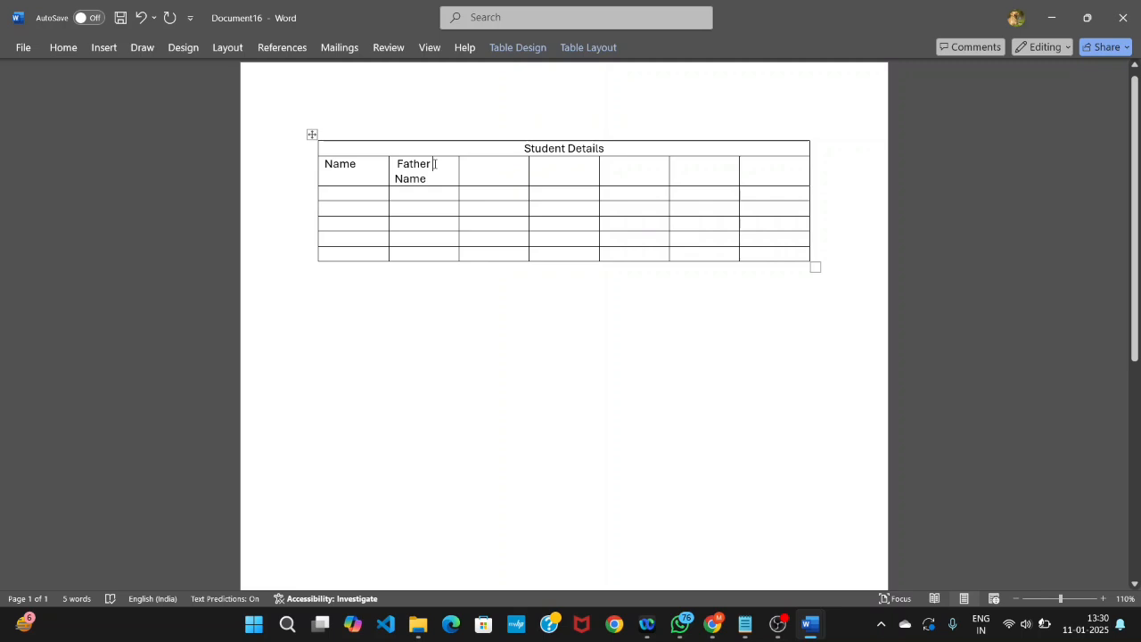
{"action": "type", "text": "'"}
{"action": "key", "text": "BackSpace"}
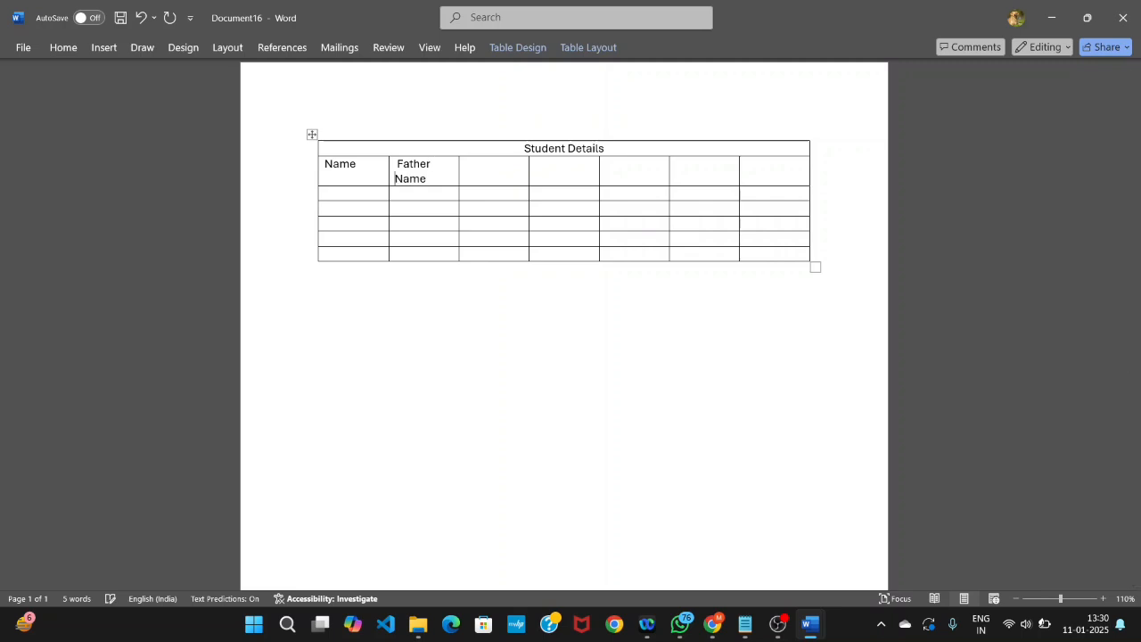
{"action": "key", "text": "BackSpace"}
{"action": "type", "text": "'s"}
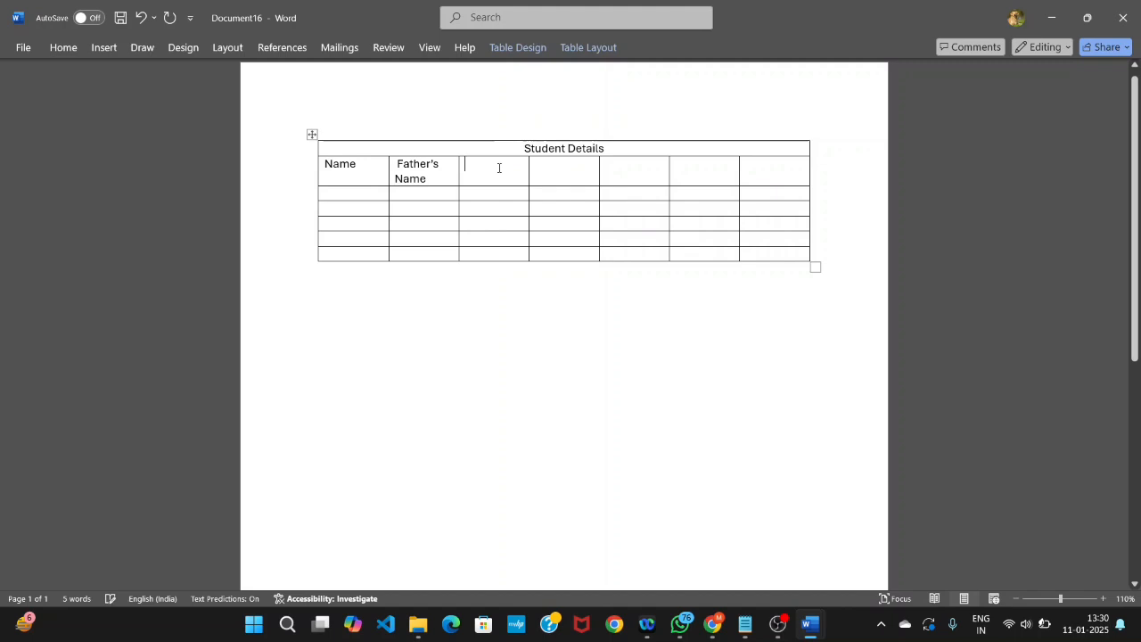
- Add the headings "DOB" and "Contact No" in the third and fourth columns of the heading row
{"action": "key", "text": "Tab"}
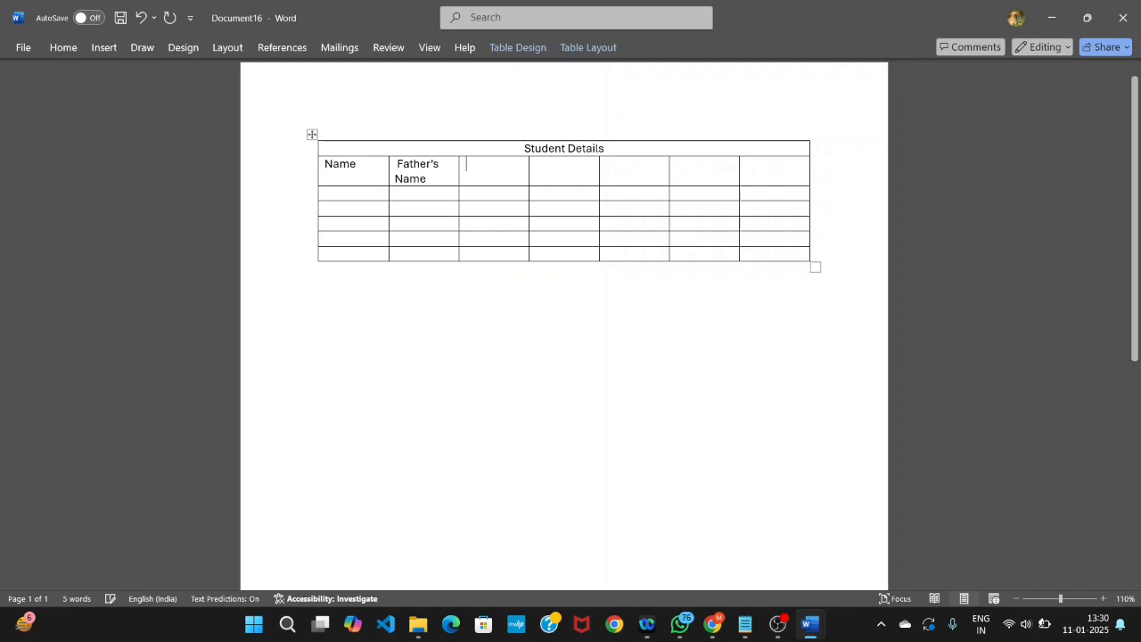
{"action": "type", "text": "DO"}
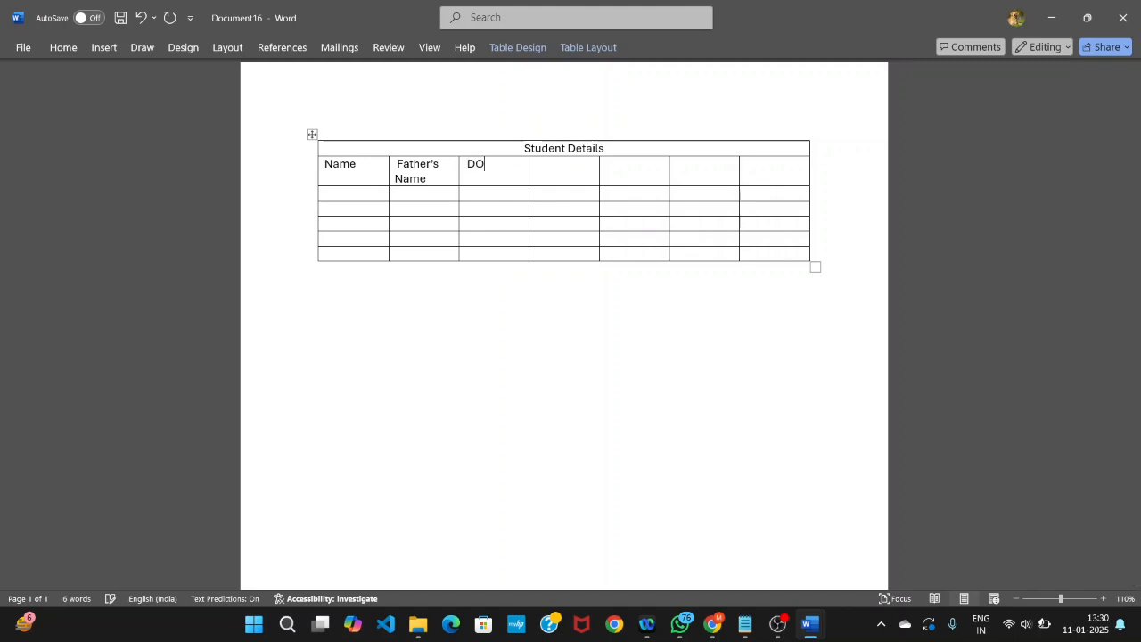
{"action": "type", "text": "B"}
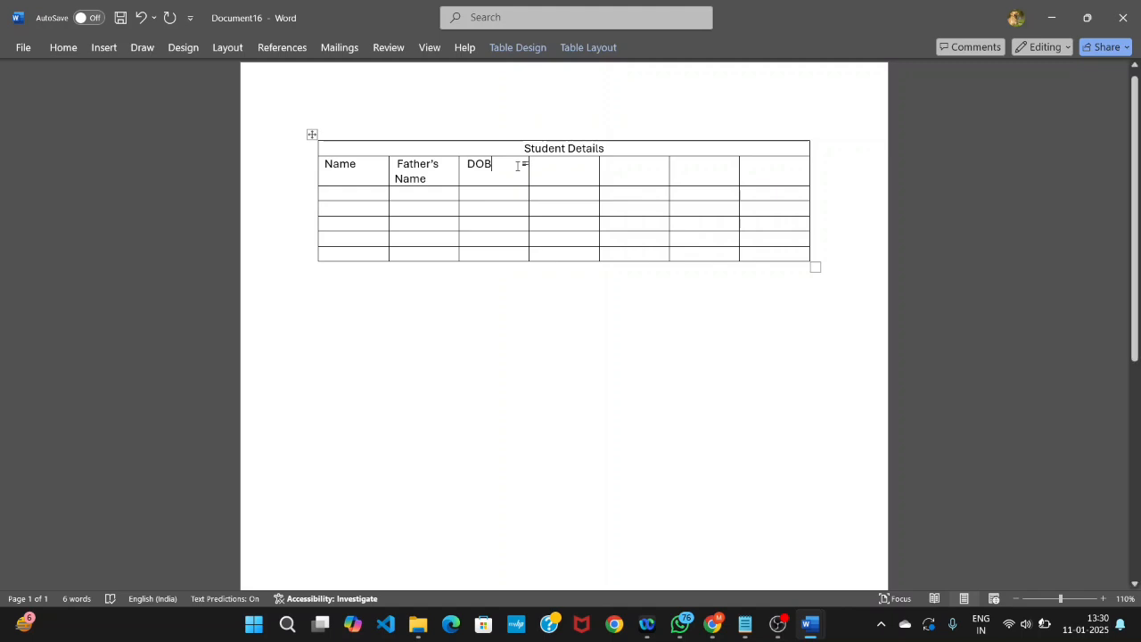
{"action": "left_click", "coordinate": [552, 166]}
{"action": "type", "text": "Con"}
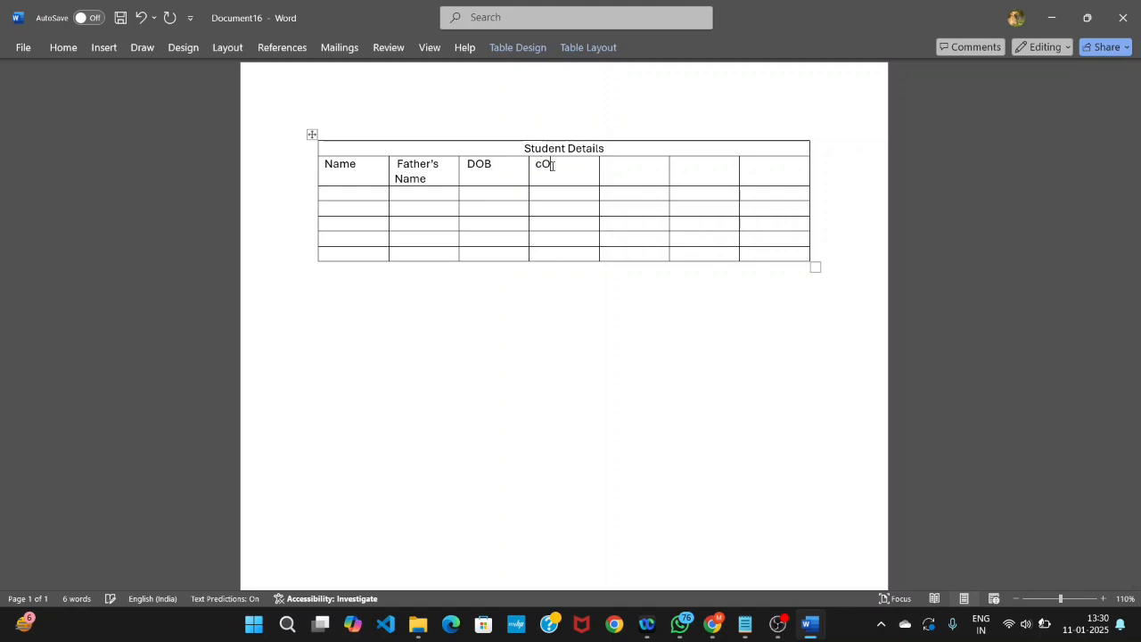
{"action": "type", "text": "tact No"}
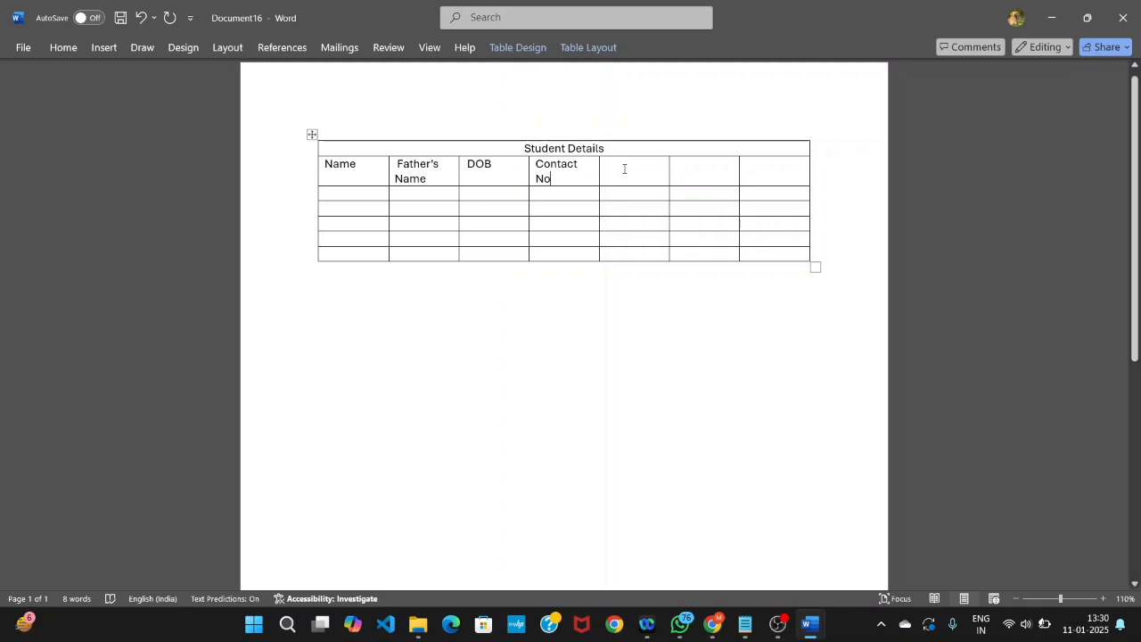
{"action": "type", "text": "Class"}
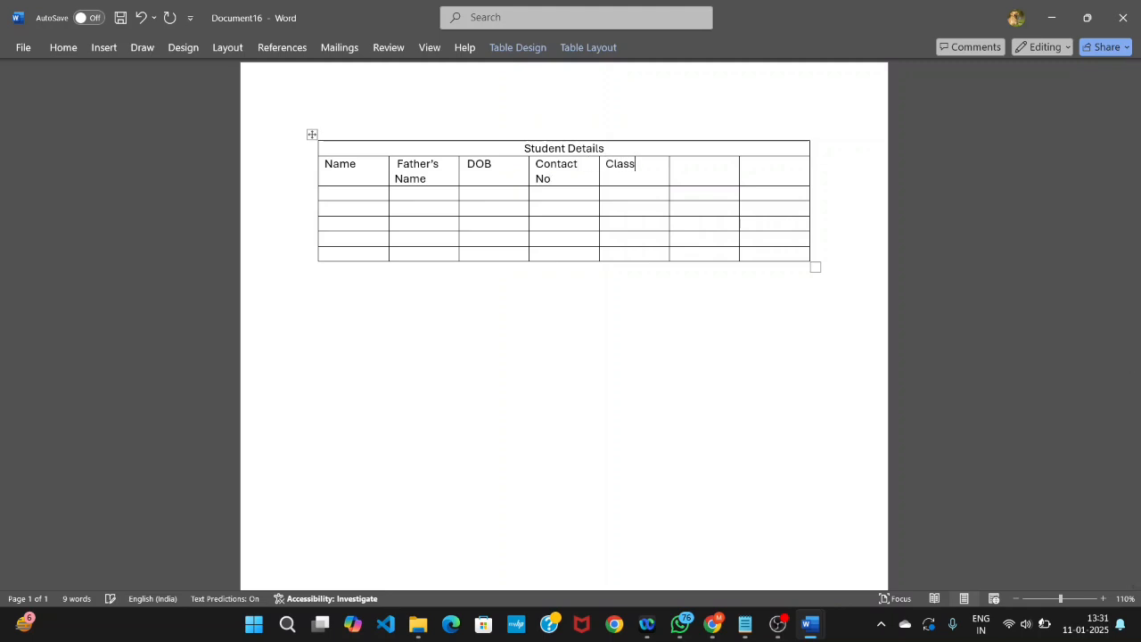
- Fill the last three heading cells with "Class", "Roll No" and "Total Marks"
{"action": "left_click", "coordinate": [695, 166]}
{"action": "type", "text": "Roll No"}
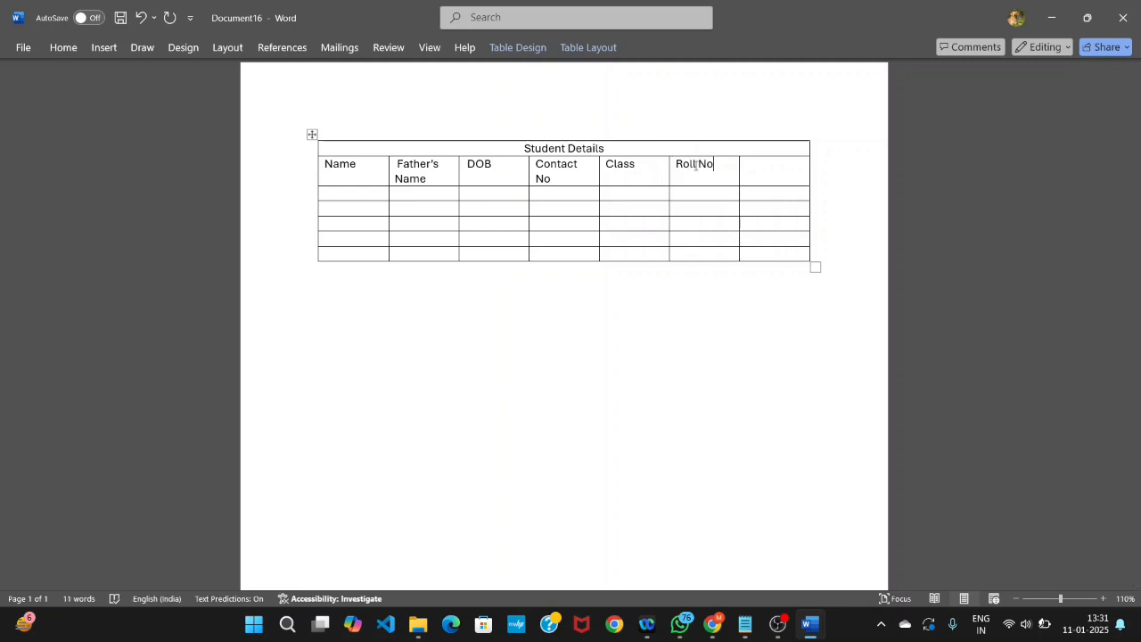
{"action": "type", "text": "Total Marks"}
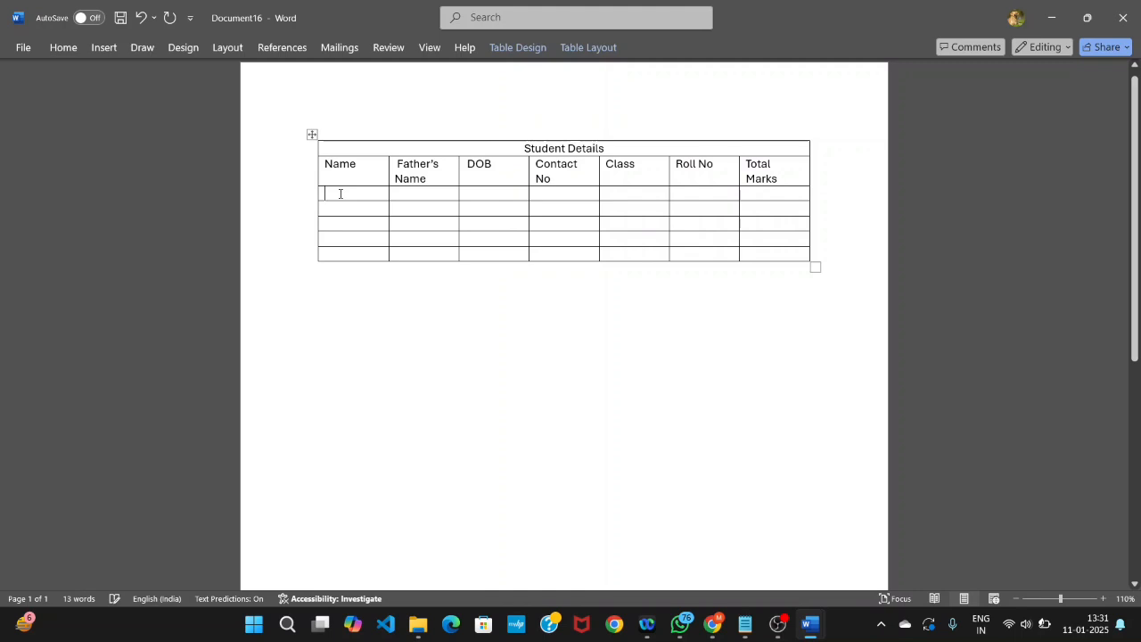
{"action": "type", "text": "mO"}
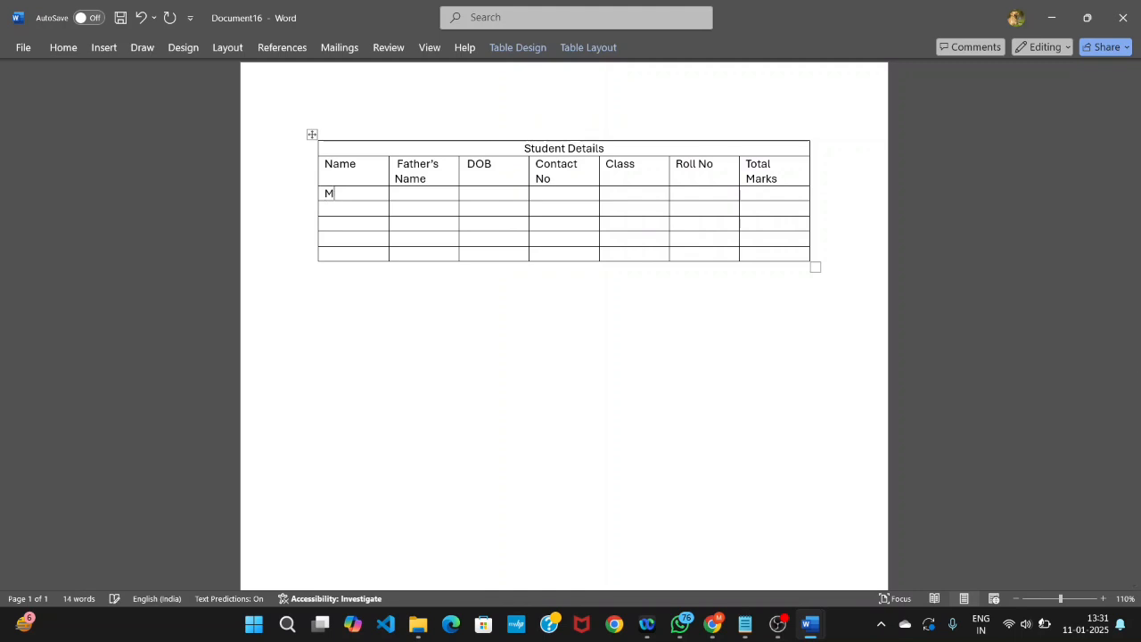
- Enter the first two students' names in the Name column, one in each row below the headings
{"action": "key", "text": "BackSpace"}
{"action": "key", "text": "BackSpace"}
{"action": "type", "text": "Moss"}
{"action": "left_click", "coordinate": [335, 208]}
{"action": "type", "text": "Kar"}
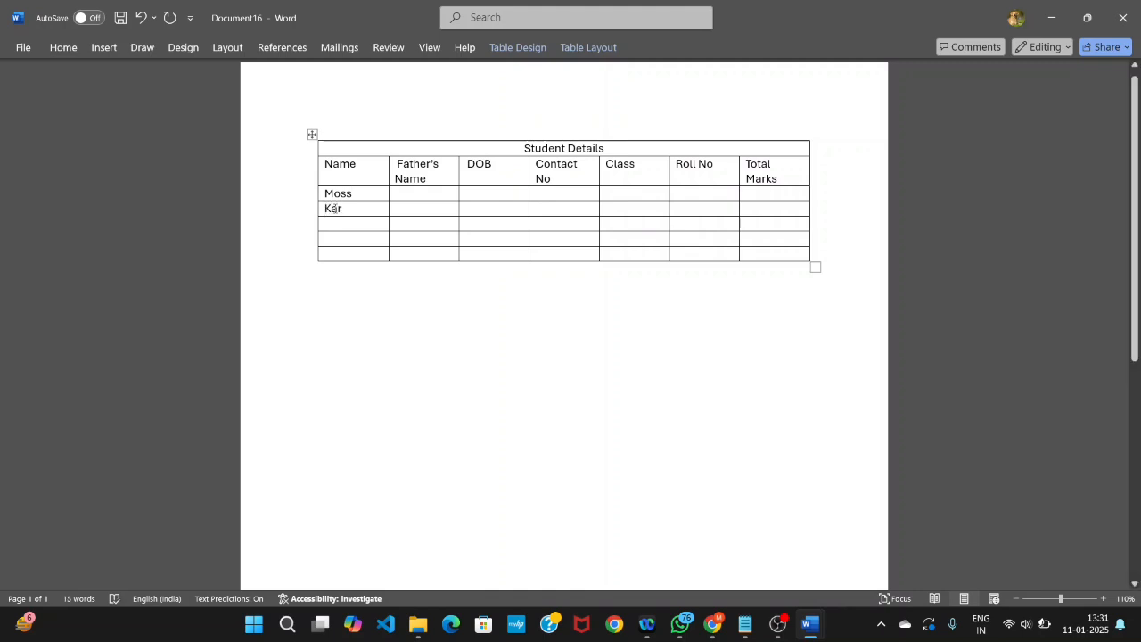
{"action": "type", "text": "ina"}
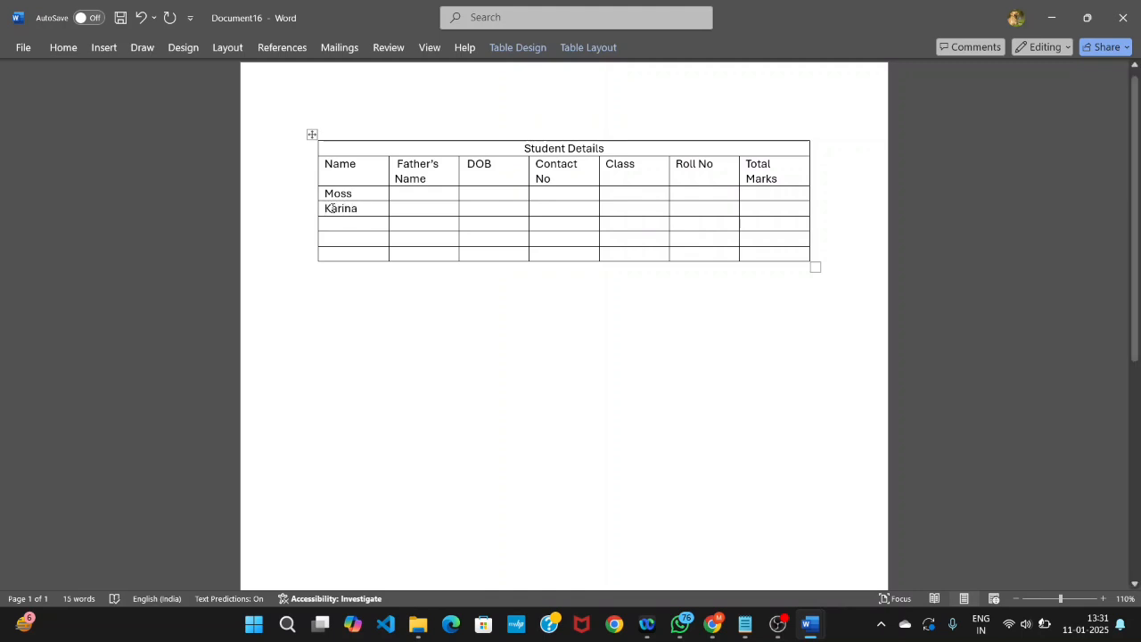
{"action": "type", "text": "Manish"}
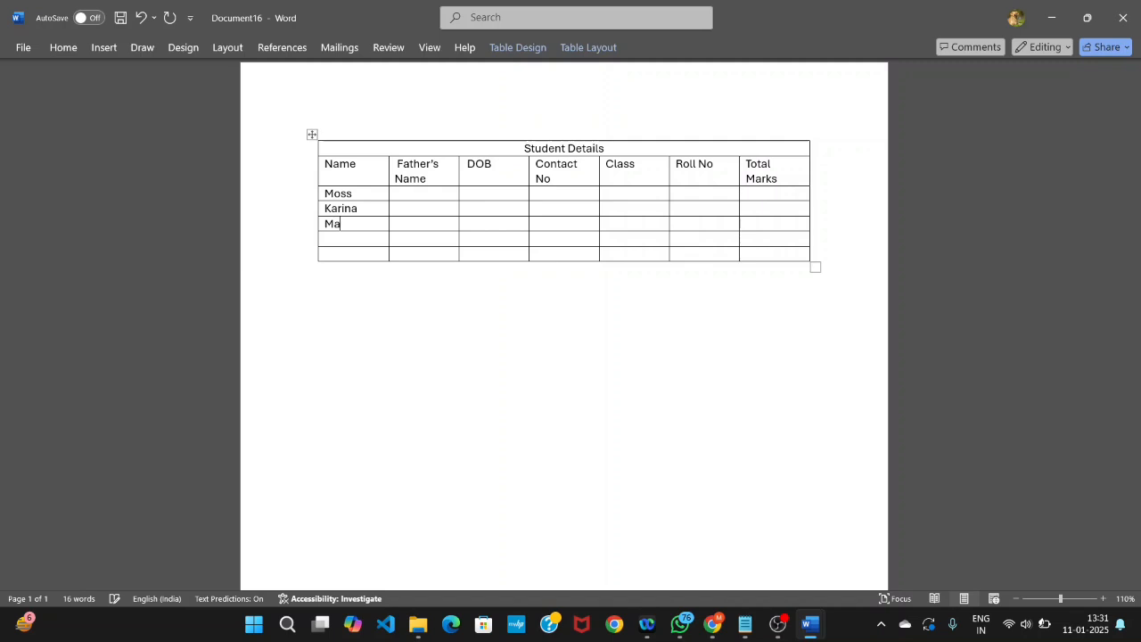
- Enter the third and fourth students' names in the Name column, one in each of the next two rows
{"action": "left_click", "coordinate": [331, 234]}
{"action": "type", "text": "A"}
{"action": "type", "text": "jay"}
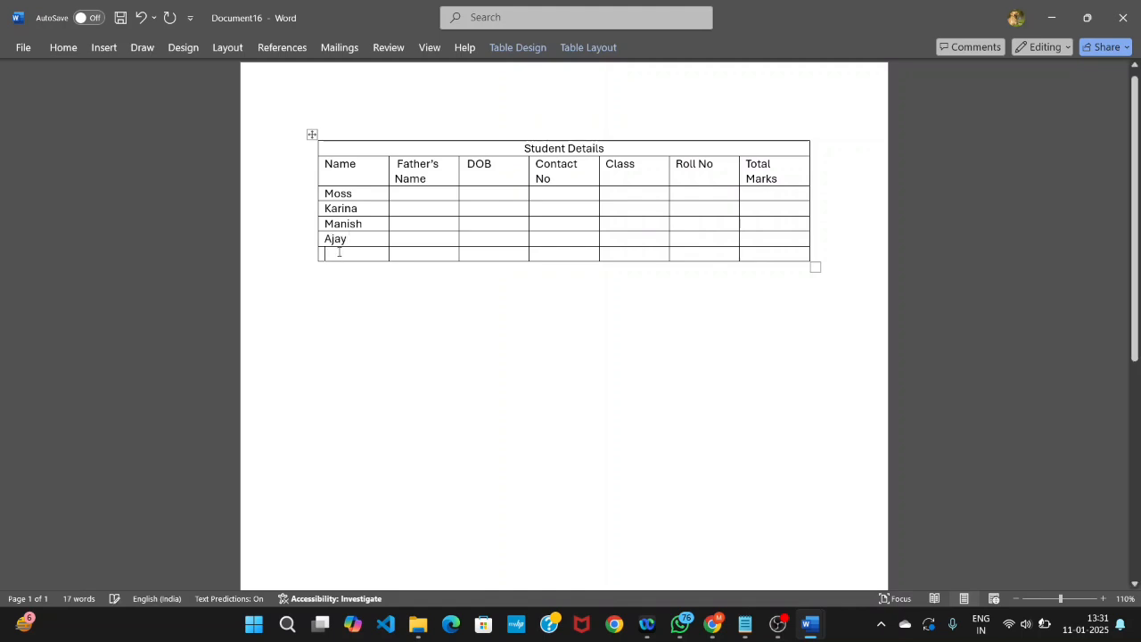
{"action": "type", "text": "MO"}
- Enter the fifth student's name in the last row of the Name column
{"action": "key", "text": "BackSpace"}
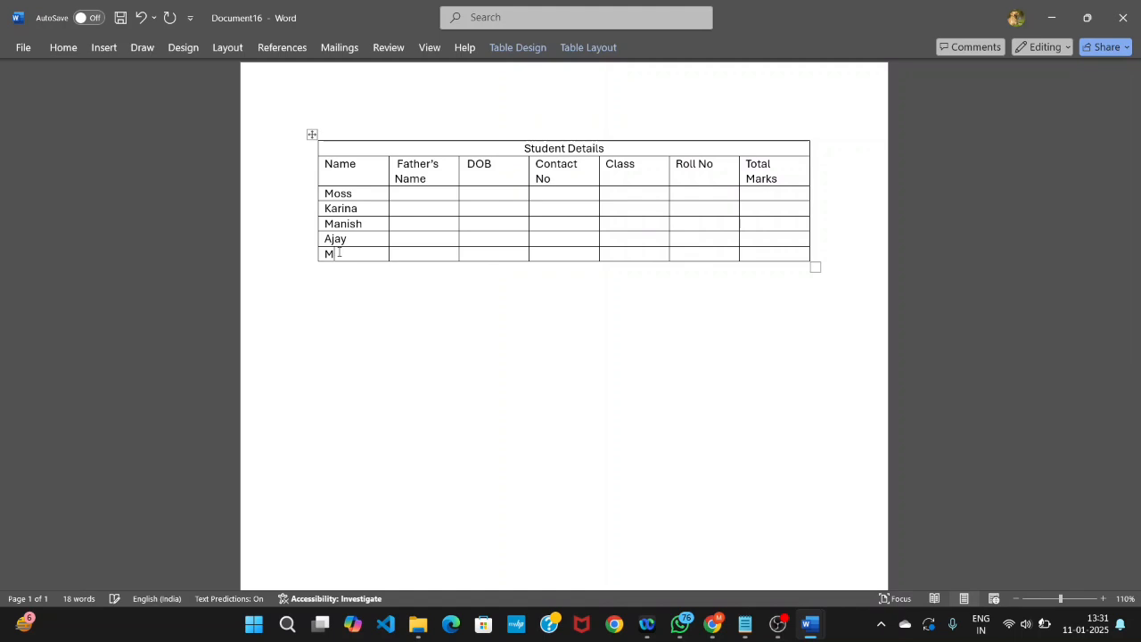
{"action": "type", "text": "anika"}
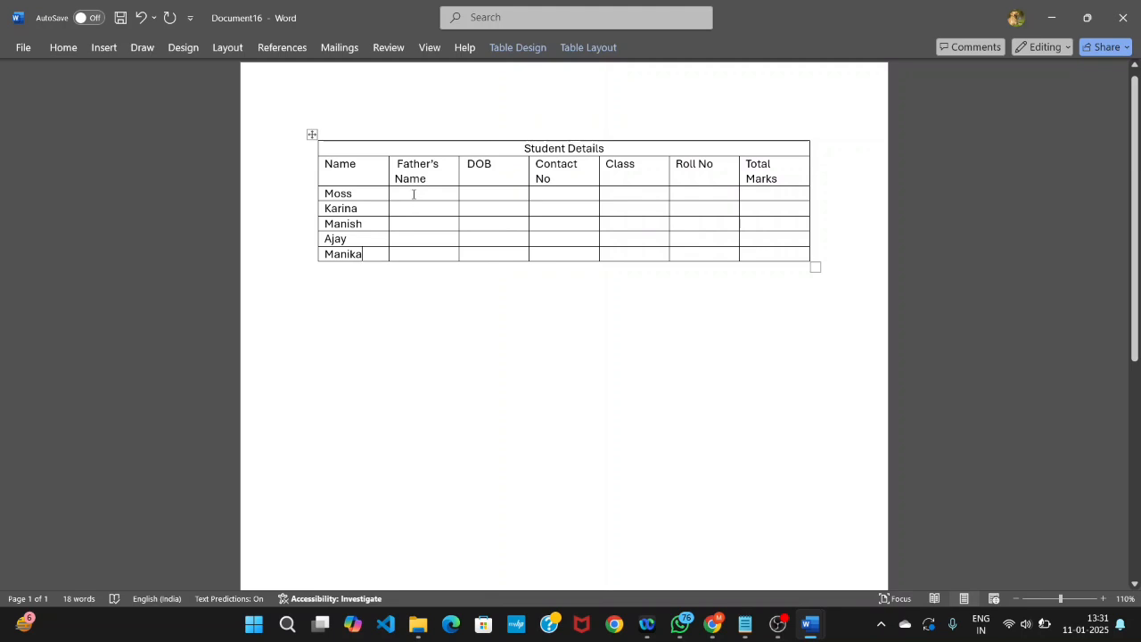
{"action": "left_click", "coordinate": [413, 192]}
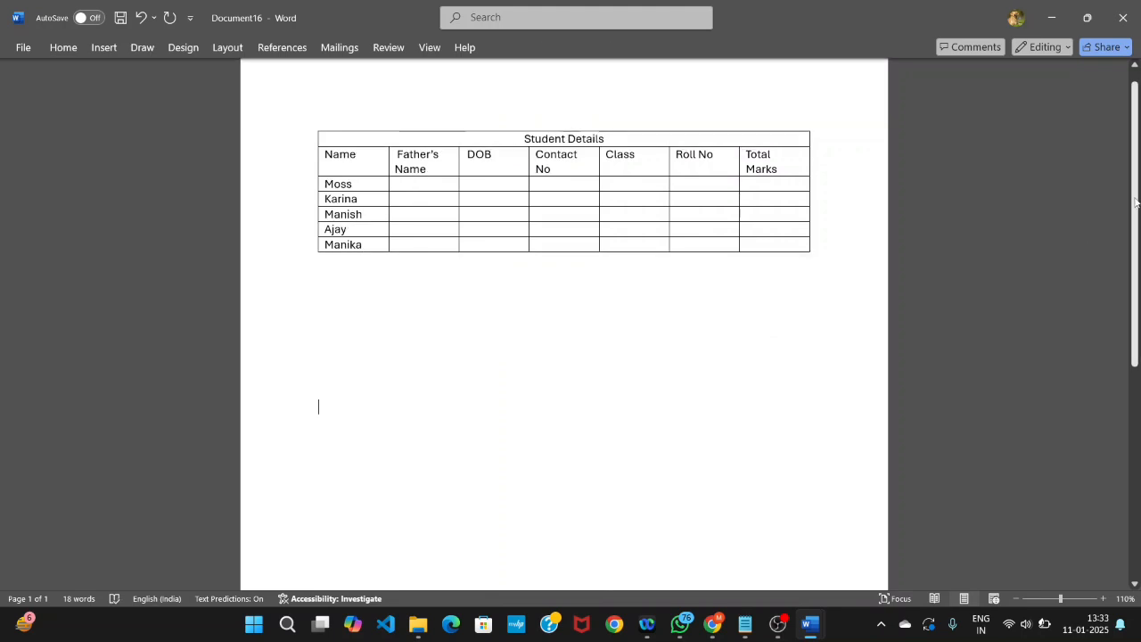
- Select the entire Student Details table and fit its columns to their content with AutoFit Contents
{"action": "left_click_drag", "start_coordinate": [1135, 198], "coordinate": [1134, 169]}
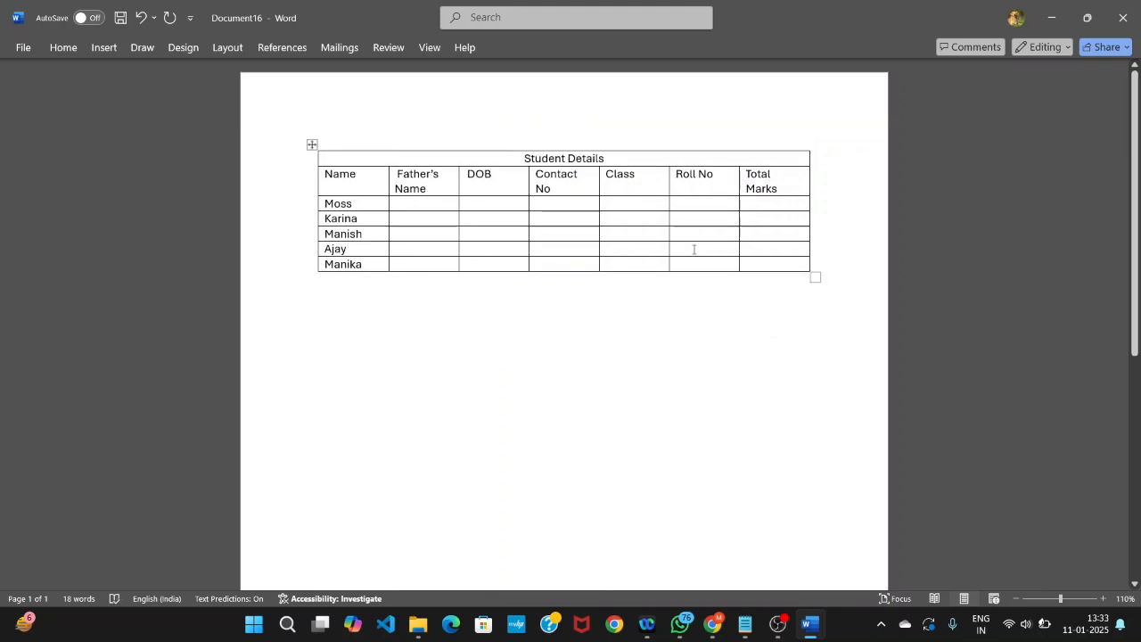
{"action": "left_click_drag", "start_coordinate": [789, 259], "coordinate": [304, 157]}
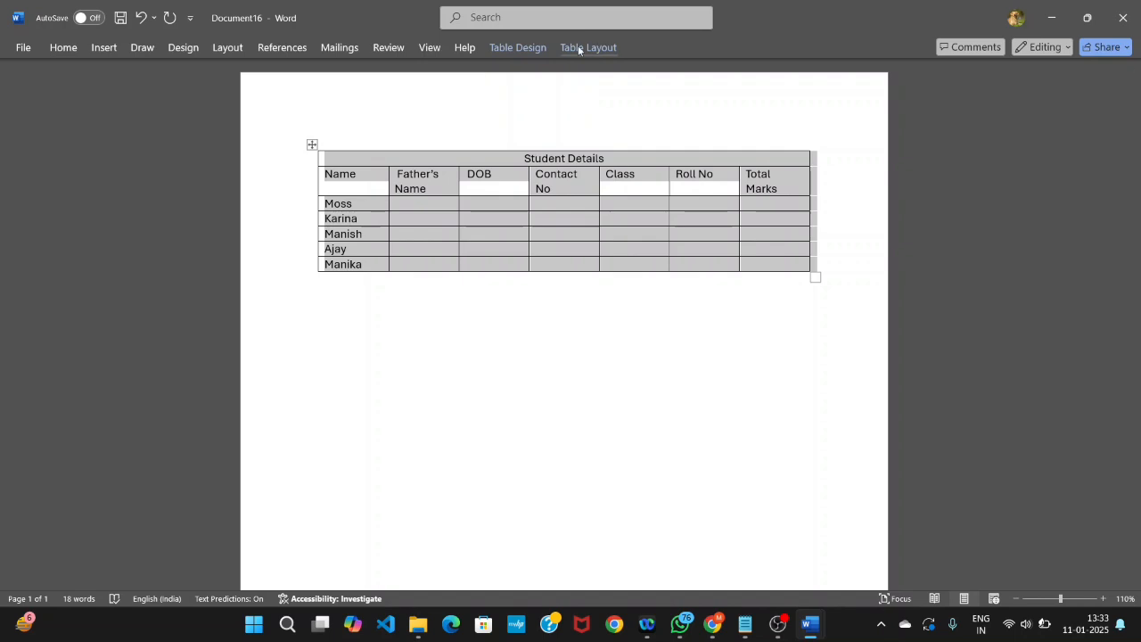
{"action": "left_click", "coordinate": [576, 50]}
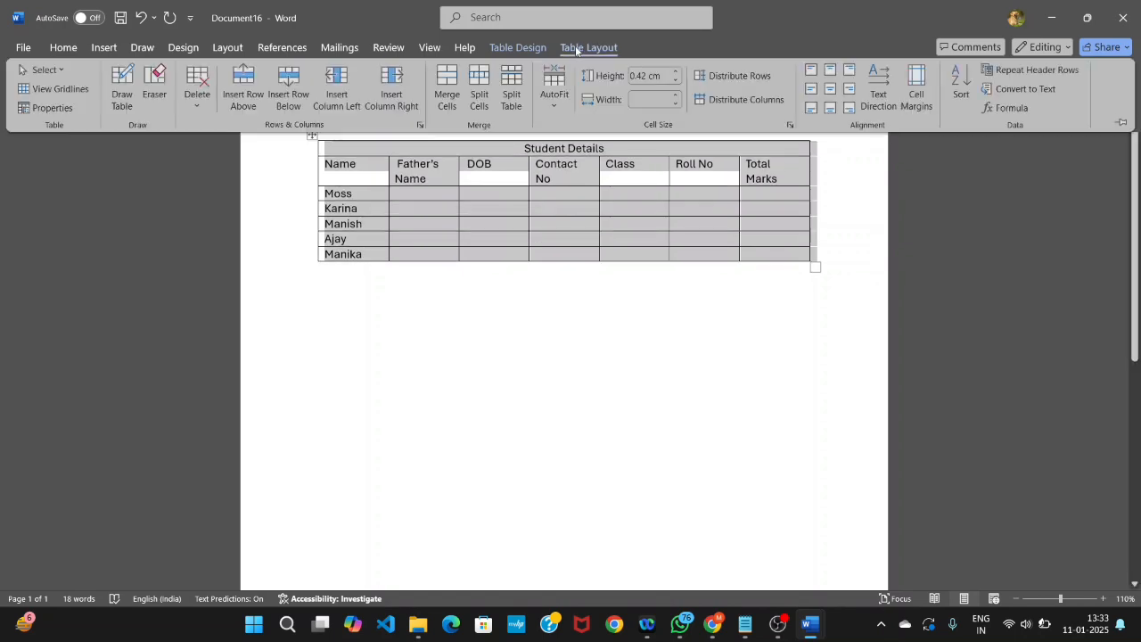
{"action": "left_click", "coordinate": [554, 106]}
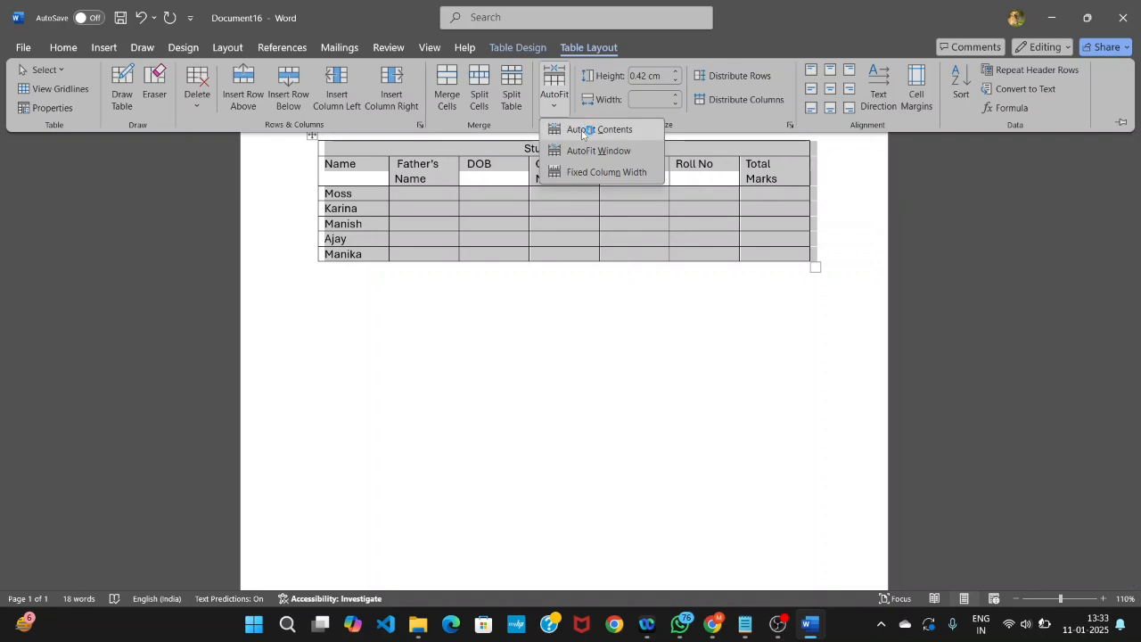
{"action": "left_click", "coordinate": [584, 131]}
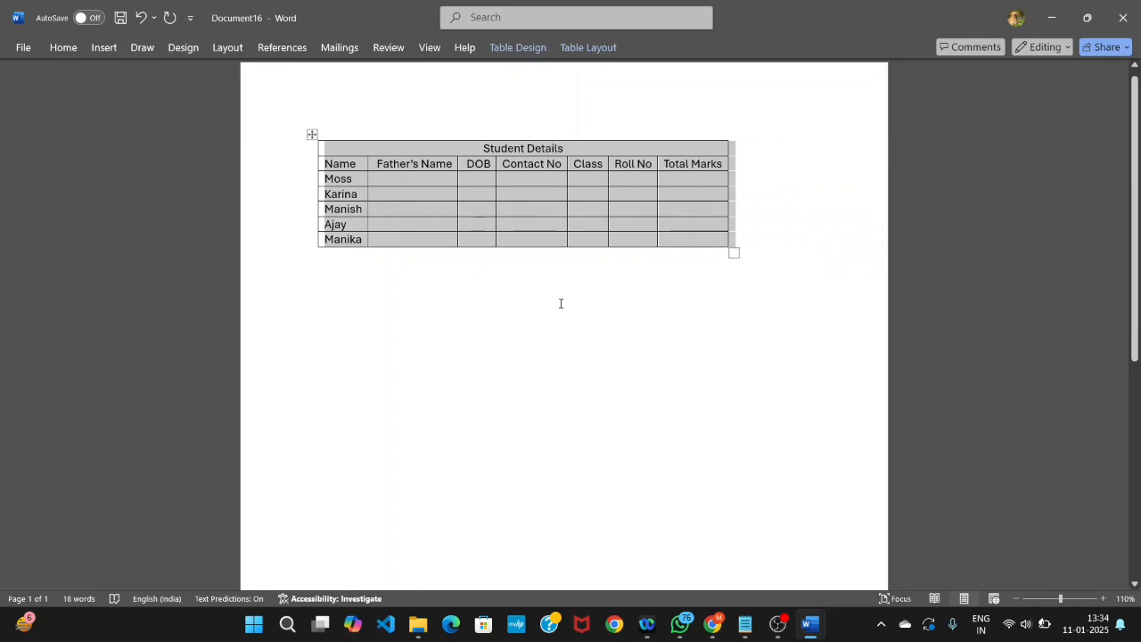
{"action": "left_click", "coordinate": [561, 303]}
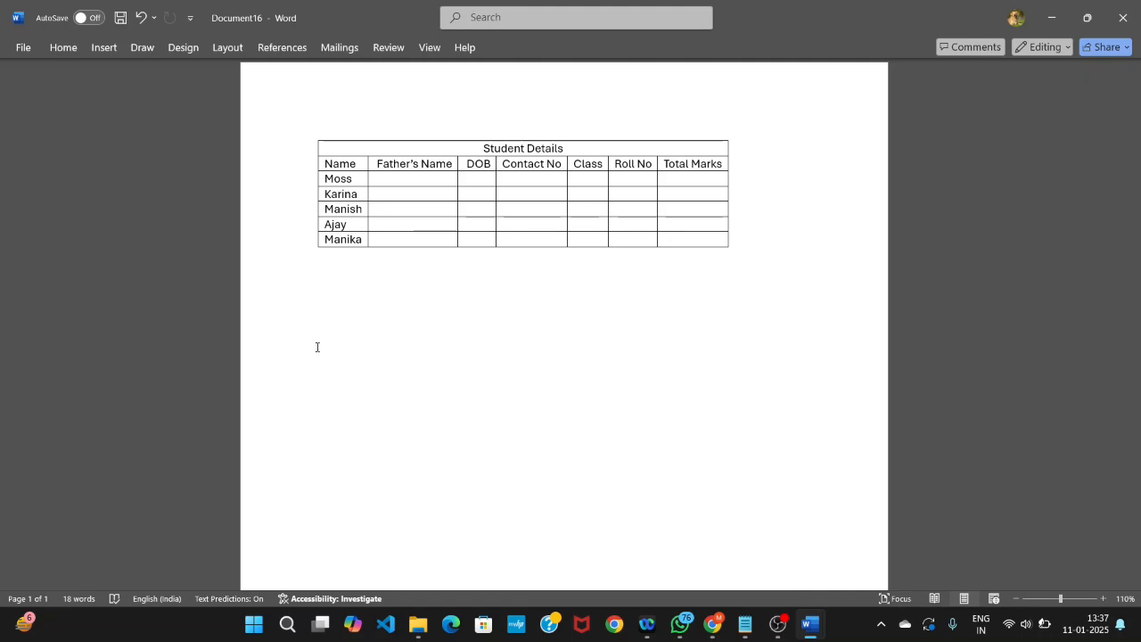
- Paste the copied marks table below the first table and fill the first student's Total cell with the formula =SUM(LEFT)
{"action": "key", "text": "ctrl+v"}
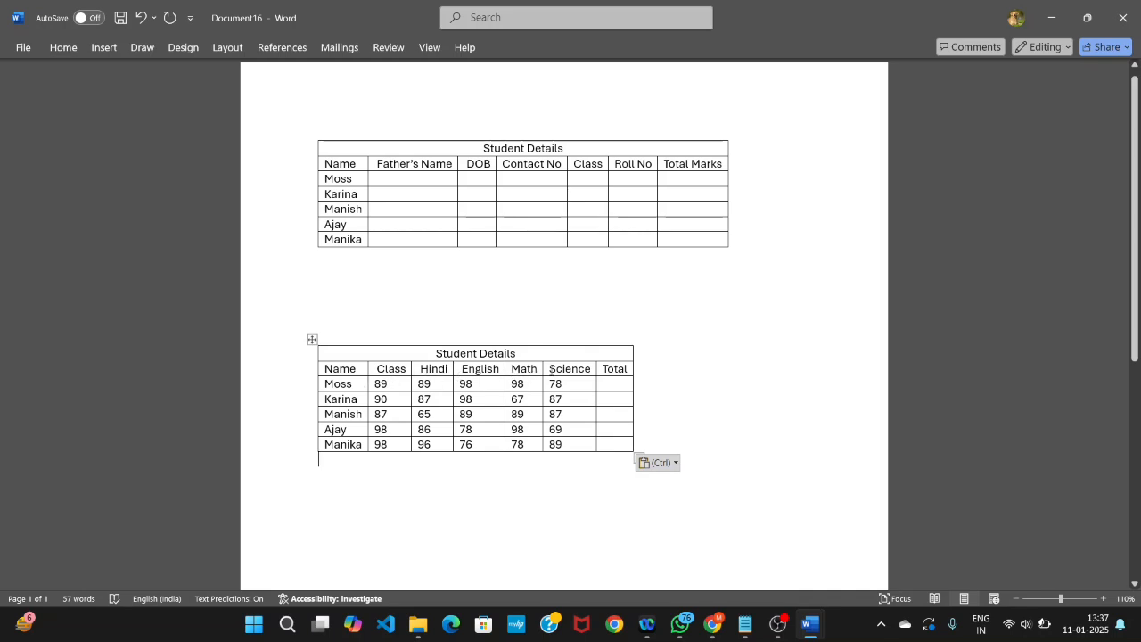
{"action": "left_click", "coordinate": [614, 382]}
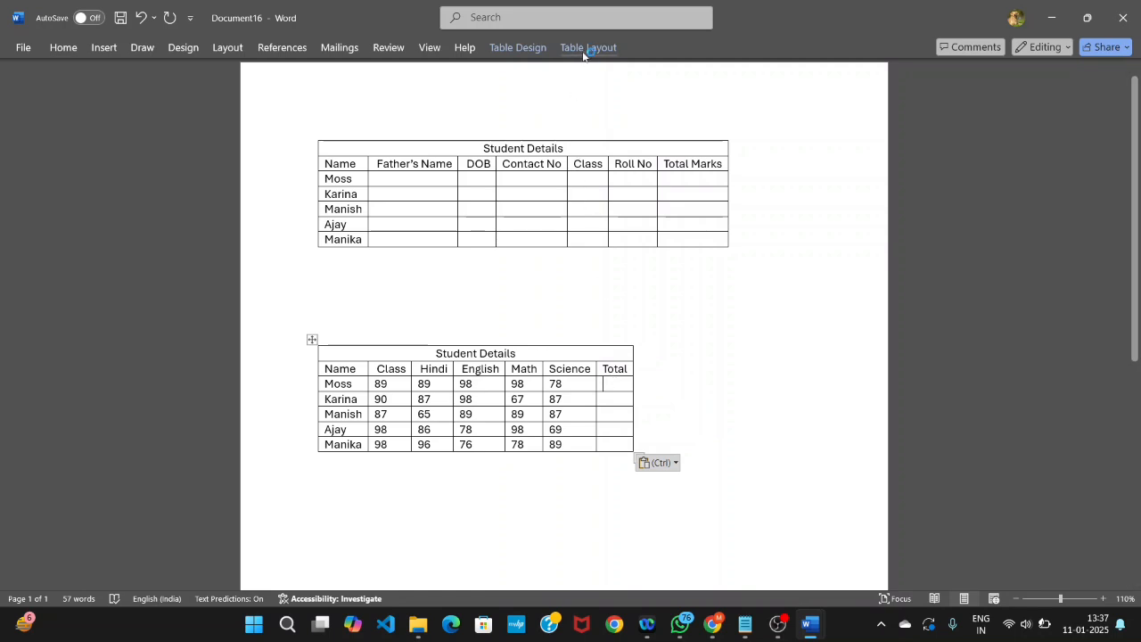
{"action": "left_click", "coordinate": [544, 16]}
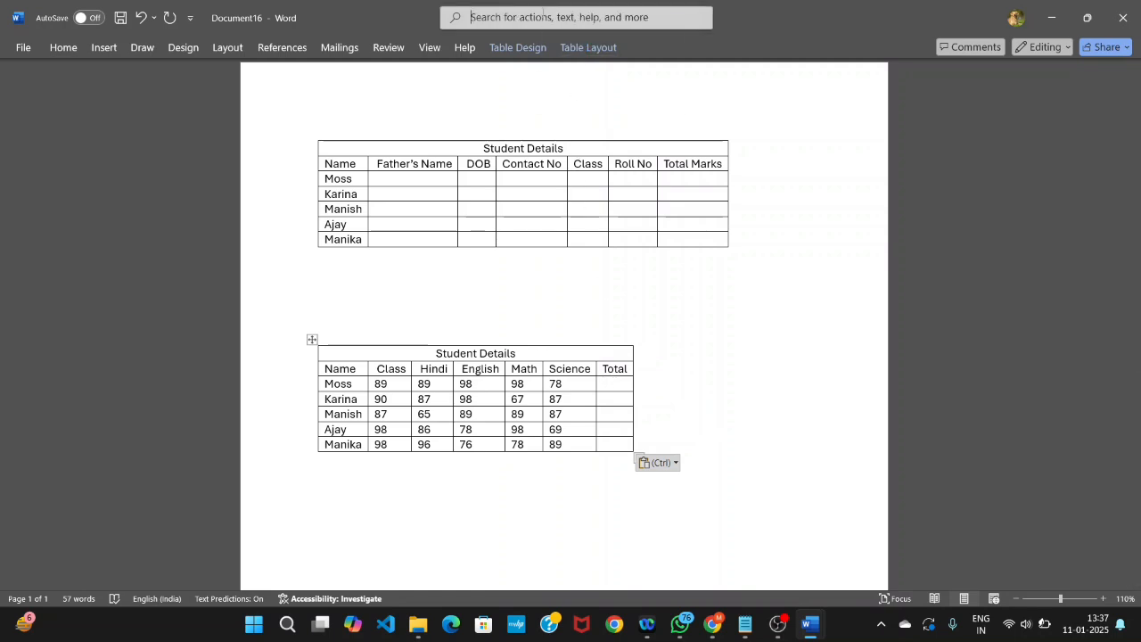
{"action": "type", "text": "for"}
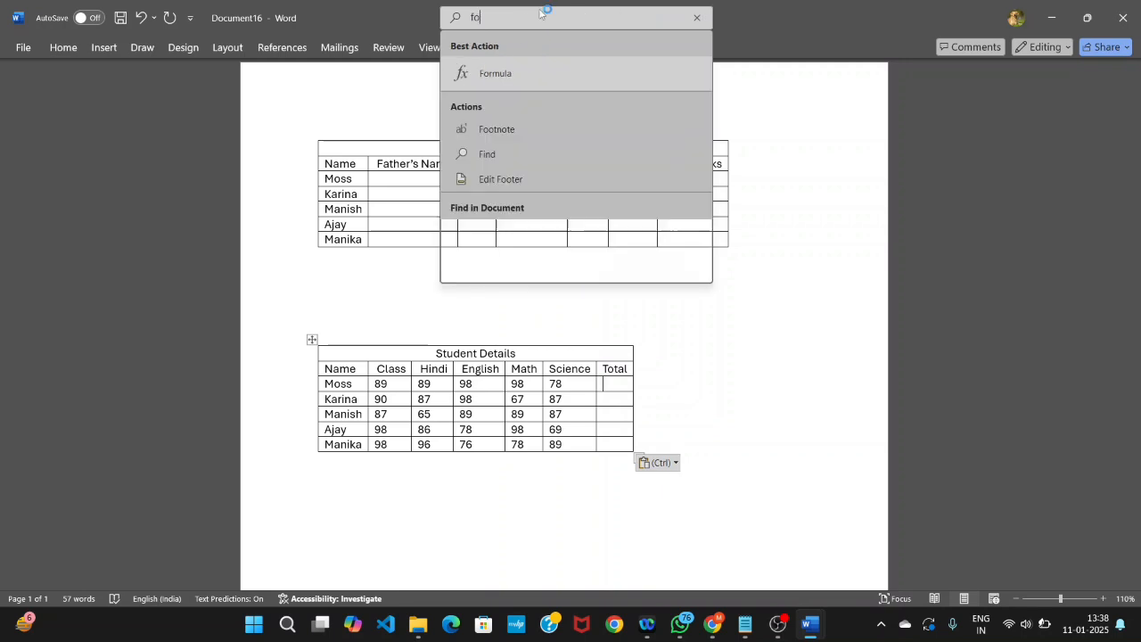
{"action": "left_click", "coordinate": [501, 77]}
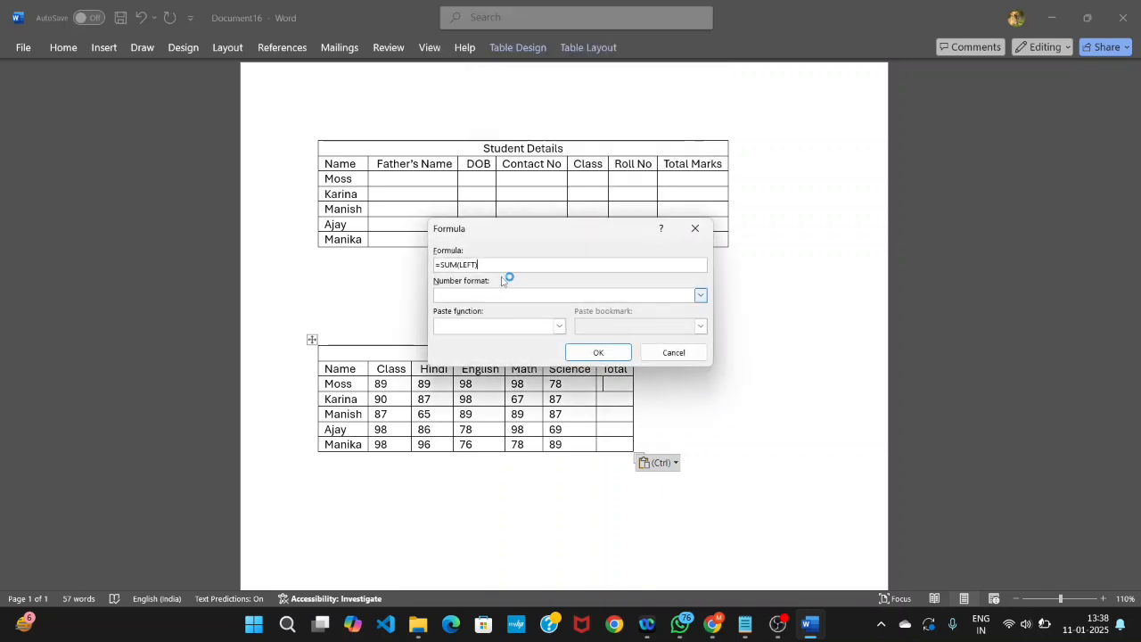
{"action": "left_click", "coordinate": [601, 354]}
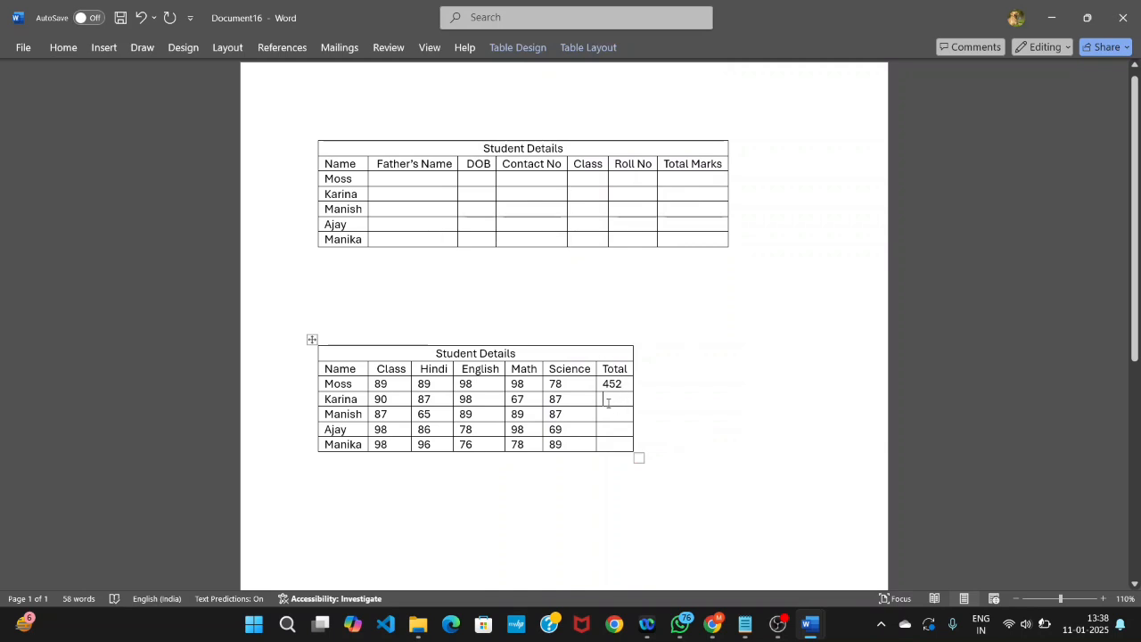
- Insert the formula =SUM(LEFT) in the second student's Total cell of the marks table
{"action": "key", "text": "Down"}
{"action": "left_click", "coordinate": [519, 17]}
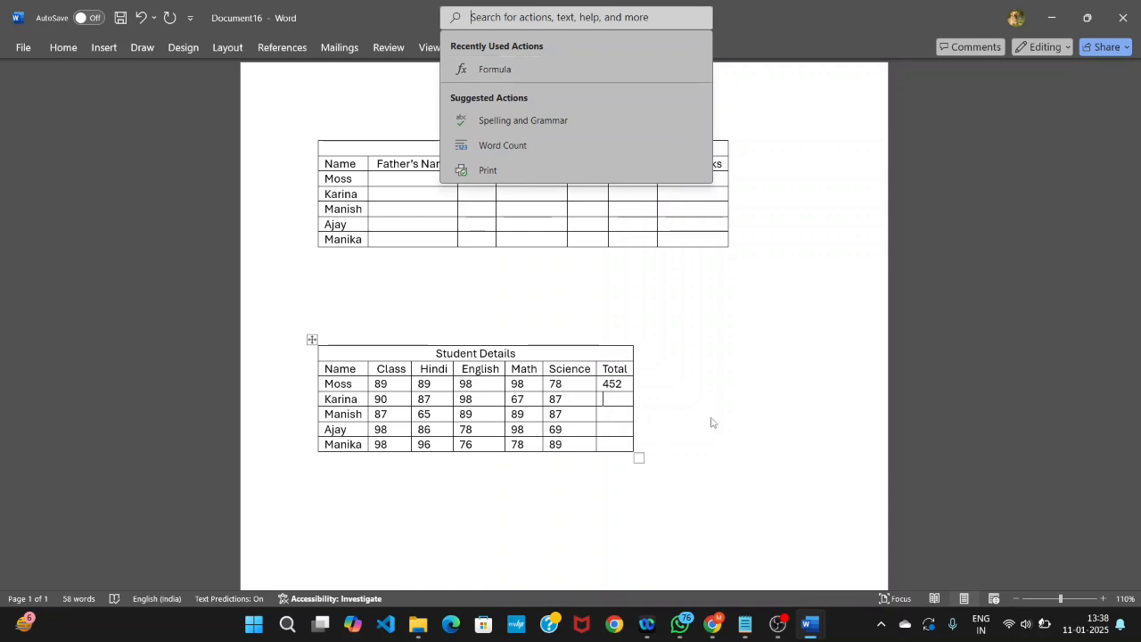
{"action": "key", "text": "Escape"}
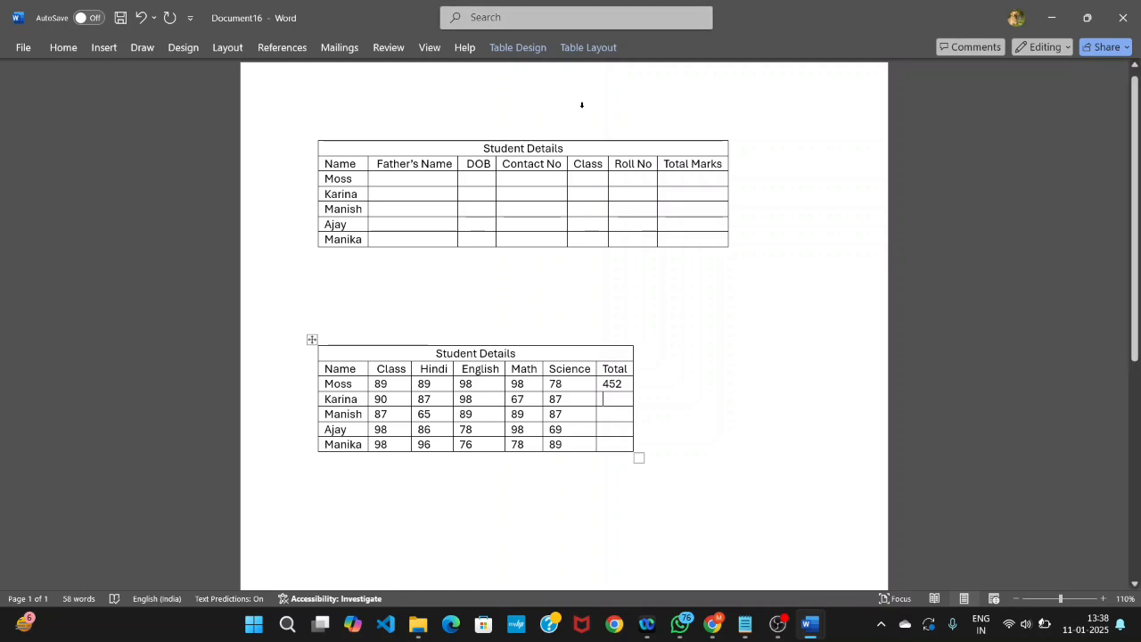
{"action": "left_click", "coordinate": [533, 25]}
{"action": "type", "text": "f"}
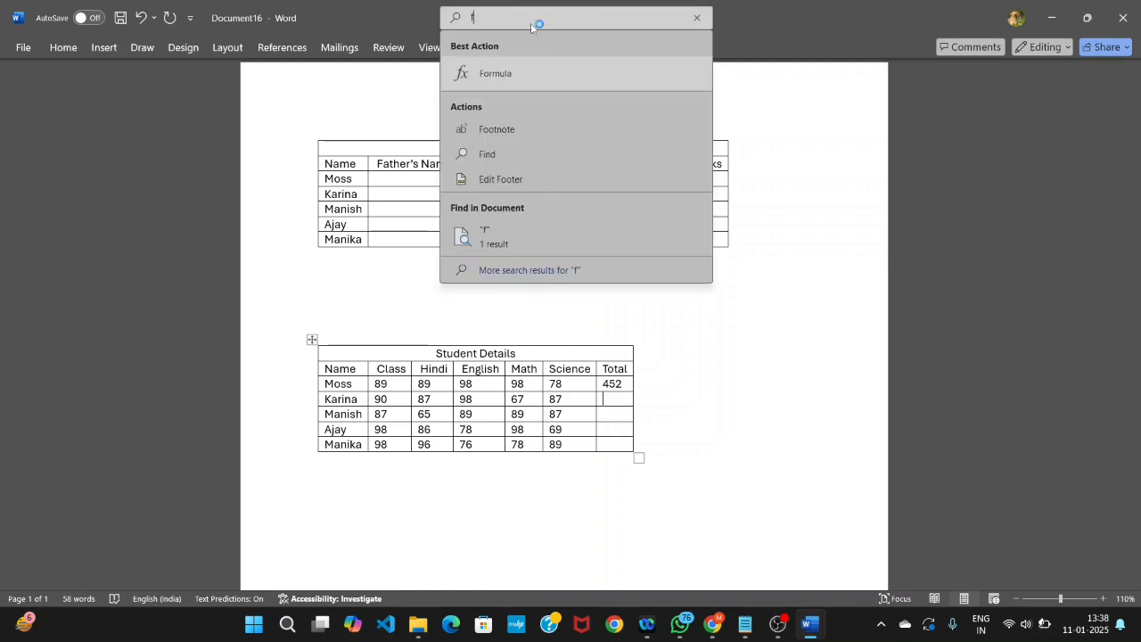
{"action": "left_click", "coordinate": [511, 73]}
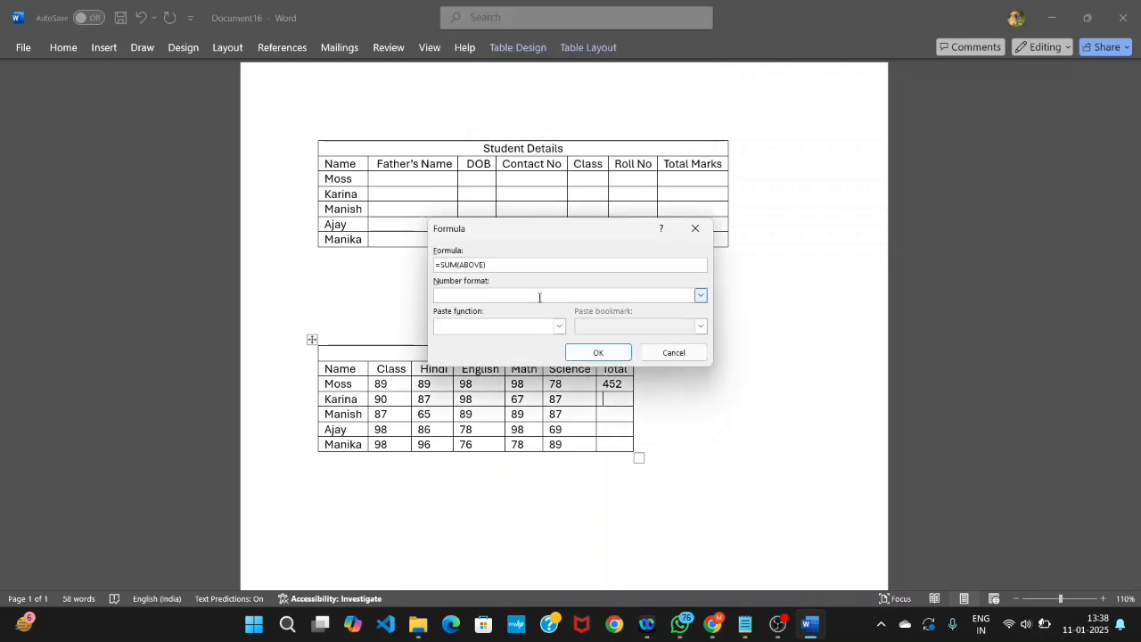
{"action": "left_click", "coordinate": [484, 262]}
{"action": "key", "text": "BackSpace"}
{"action": "key", "text": "BackSpace"}
{"action": "key", "text": "BackSpace"}
{"action": "key", "text": "BackSpace"}
{"action": "key", "text": "BackSpace"}
{"action": "type", "text": "left"}
{"action": "left_click", "coordinate": [598, 352]}
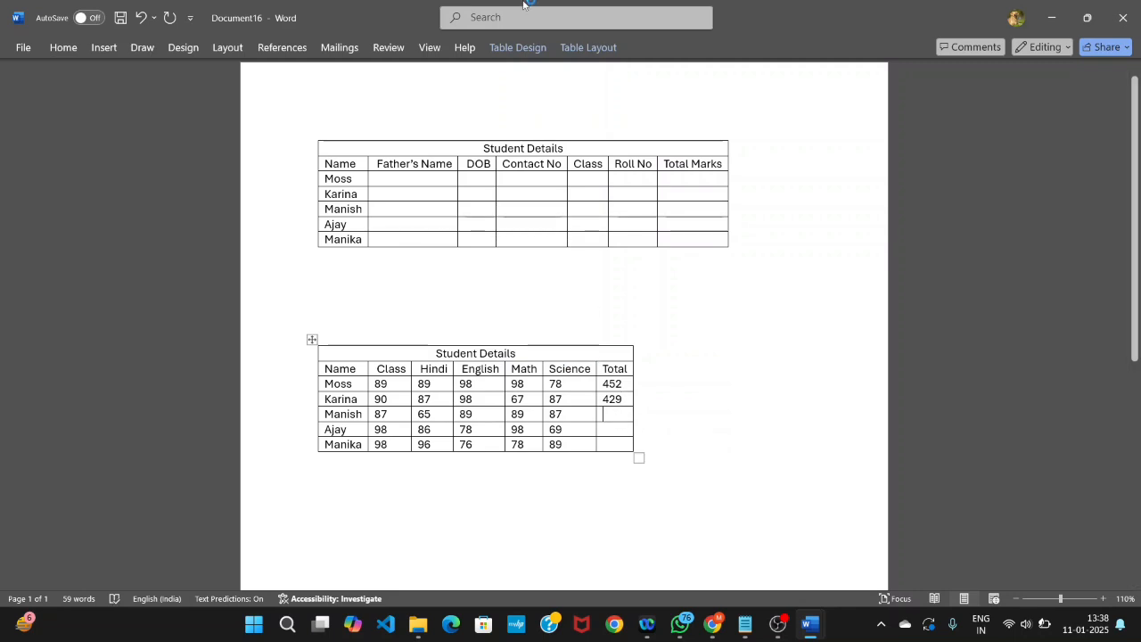
- Add up the third student's marks in the Total column with the formula =SUM(LEFT)
{"action": "left_click", "coordinate": [500, 17]}
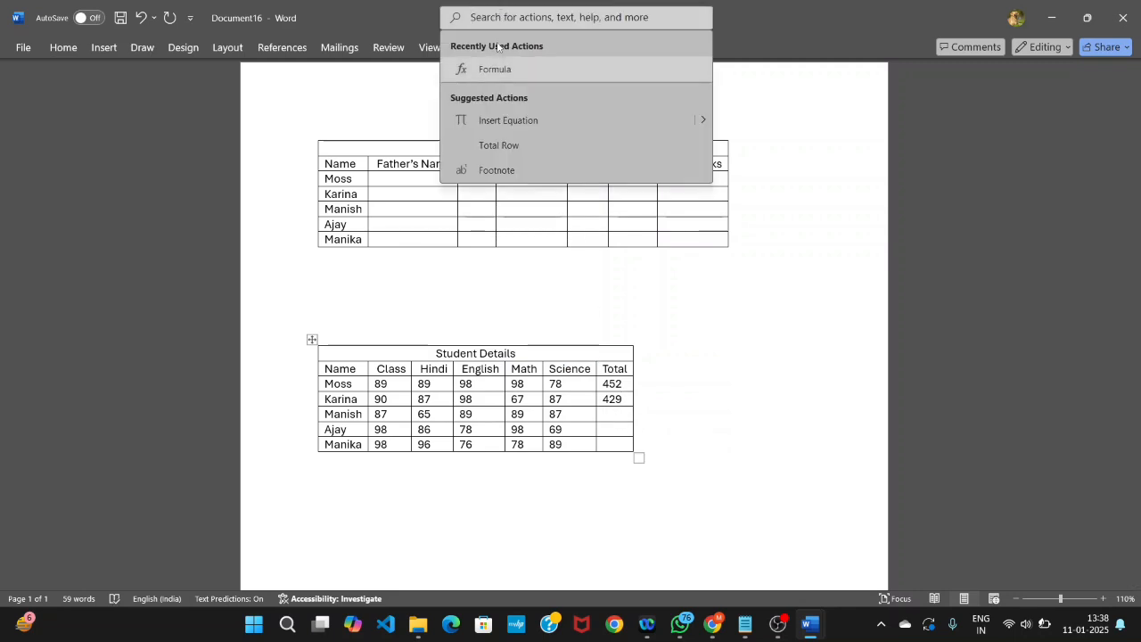
{"action": "left_click", "coordinate": [496, 69]}
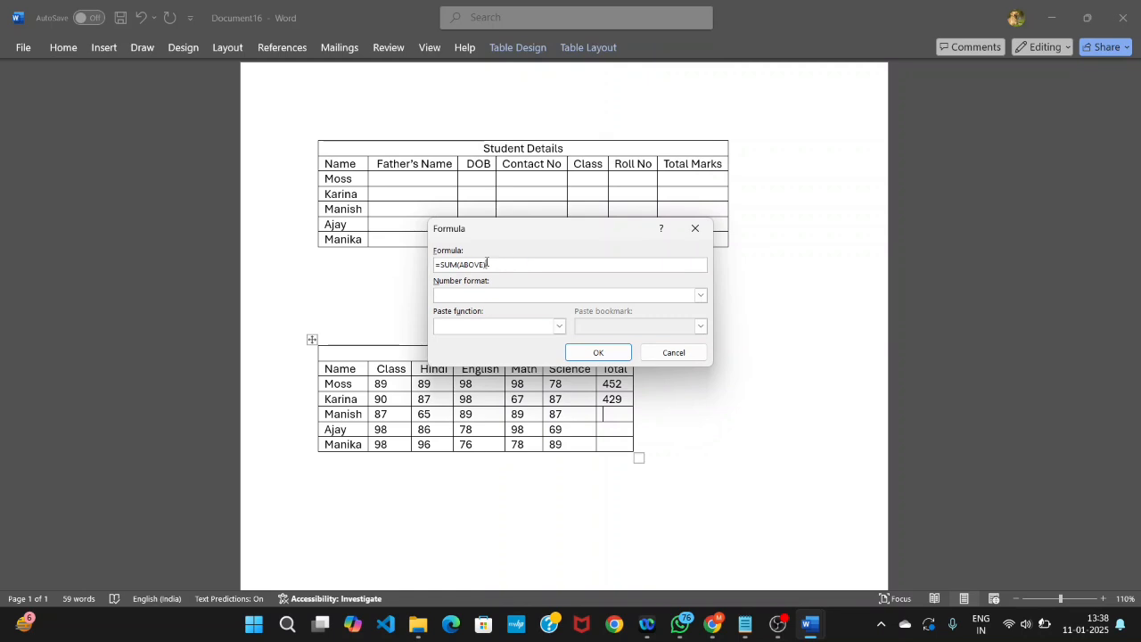
{"action": "key", "text": "BackSpace"}
{"action": "key", "text": "BackSpace"}
{"action": "key", "text": "BackSpace"}
{"action": "key", "text": "BackSpace"}
{"action": "key", "text": "BackSpace"}
{"action": "key", "text": "BackSpace"}
{"action": "type", "text": "le"}
{"action": "left_click", "coordinate": [598, 352]}
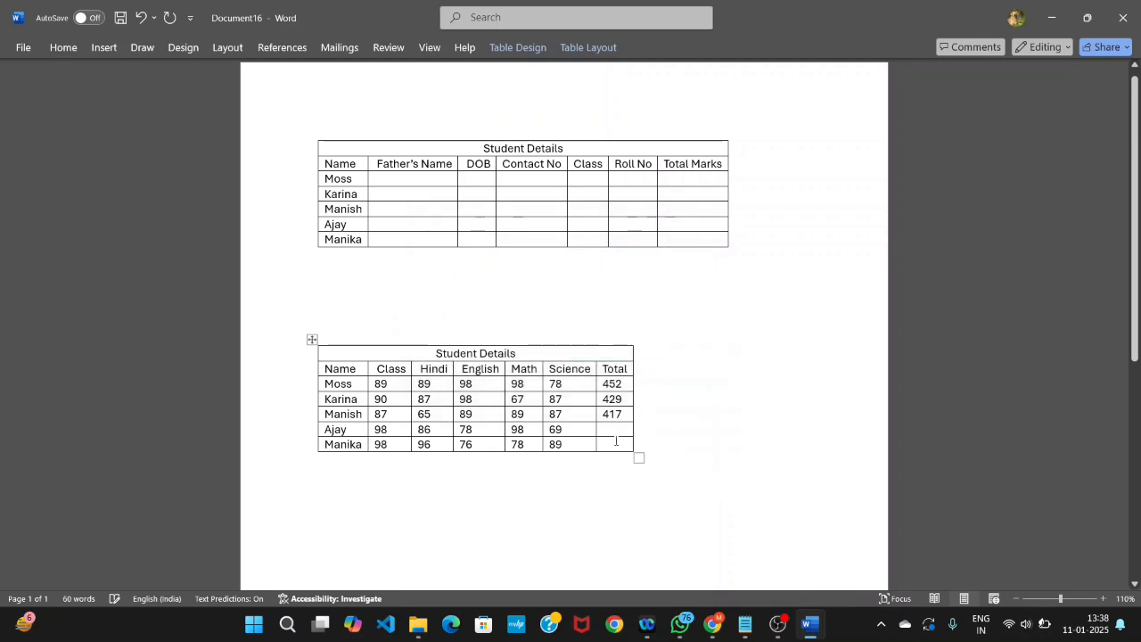
- Calculate the fourth student's Total in the marks table with the formula =SUM(LEFT)
{"action": "left_click", "coordinate": [522, 17]}
{"action": "type", "text": "f"}
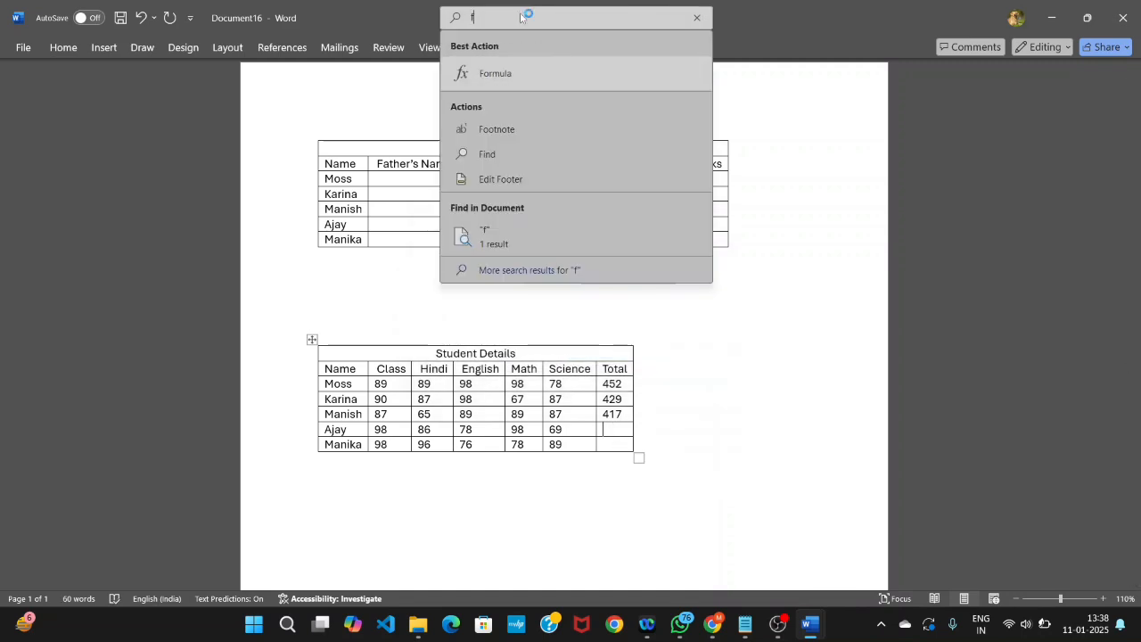
{"action": "left_click", "coordinate": [502, 70]}
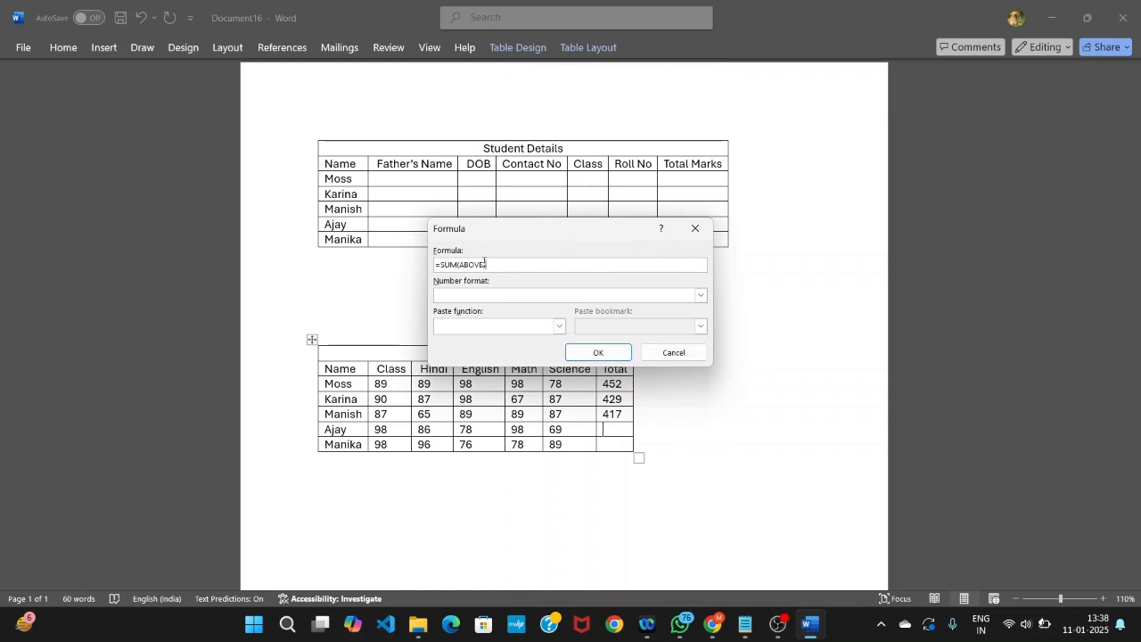
{"action": "key", "text": "BackSpace"}
{"action": "key", "text": "BackSpace"}
{"action": "key", "text": "BackSpace"}
{"action": "key", "text": "BackSpace"}
{"action": "key", "text": "BackSpace"}
{"action": "key", "text": "BackSpace"}
{"action": "type", "text": "left"}
{"action": "left_click", "coordinate": [594, 352]}
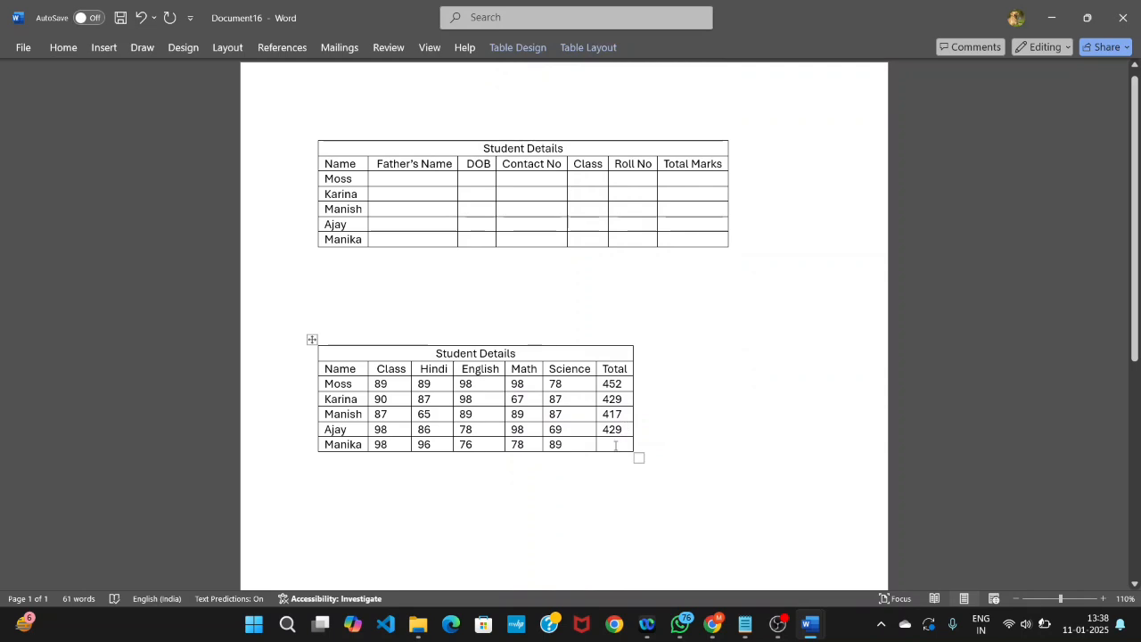
- Fill the fifth student's Total cell in the last row of the marks table with the formula =SUM(LEFT)
{"action": "left_click", "coordinate": [615, 445]}
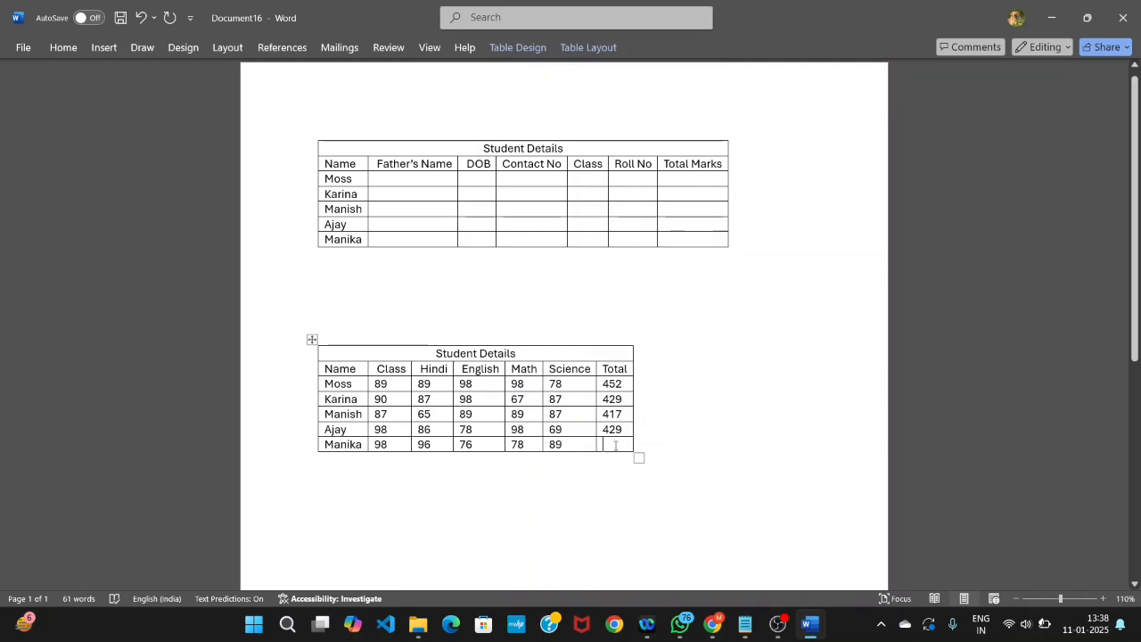
{"action": "left_click", "coordinate": [491, 17]}
{"action": "type", "text": "lef"}
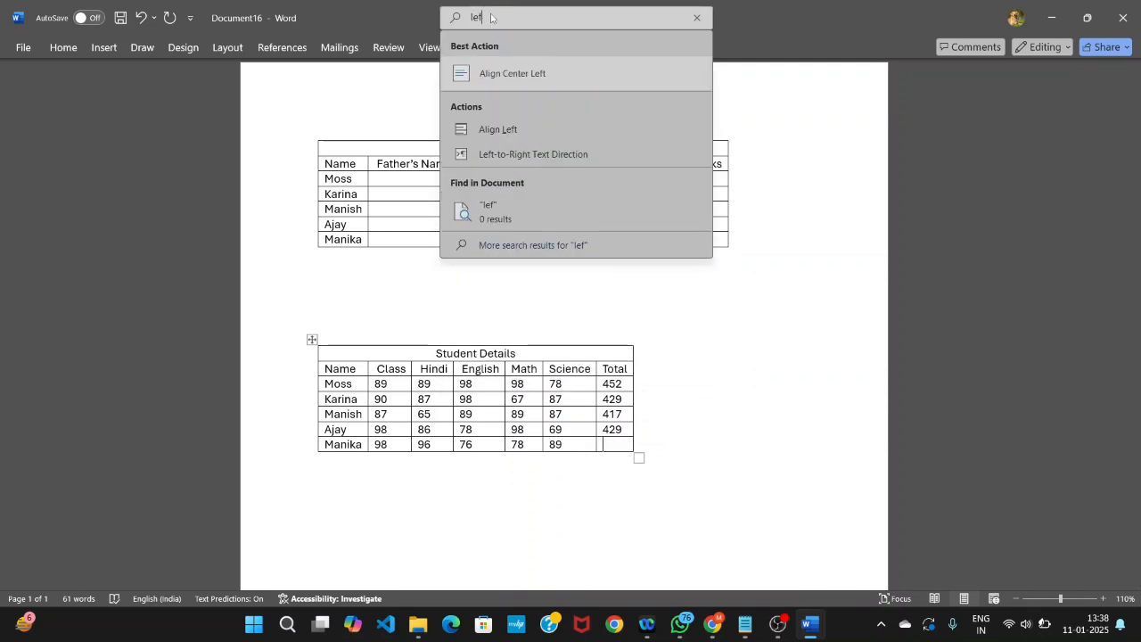
{"action": "key", "text": "BackSpace"}
{"action": "key", "text": "BackSpace"}
{"action": "key", "text": "BackSpace"}
{"action": "type", "text": "c"}
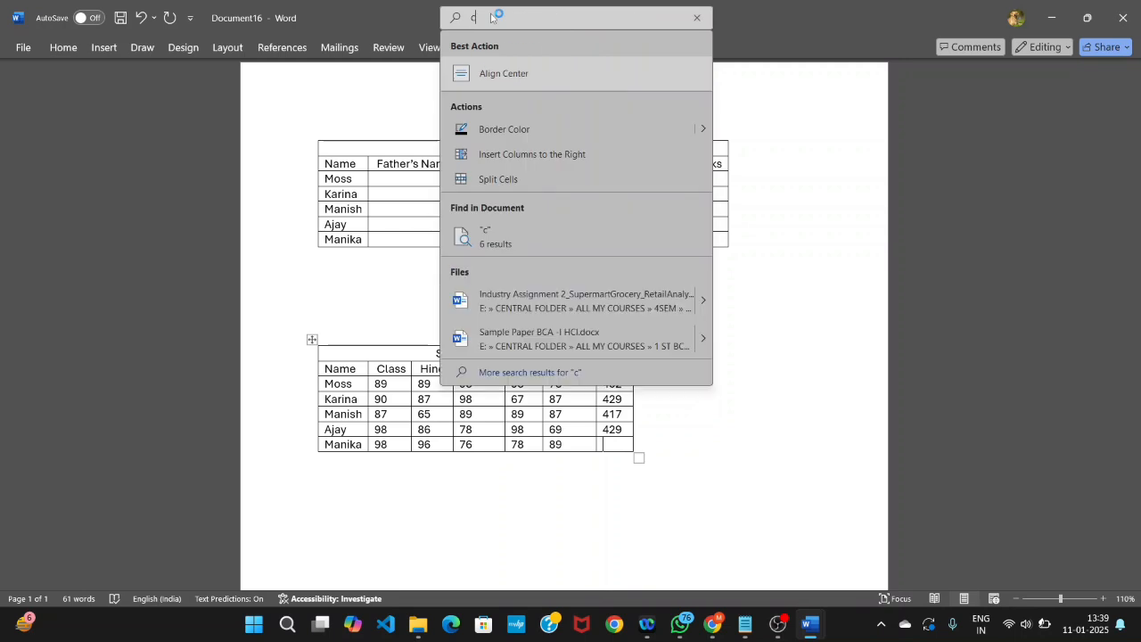
{"action": "key", "text": "BackSpace"}
{"action": "type", "text": "f"}
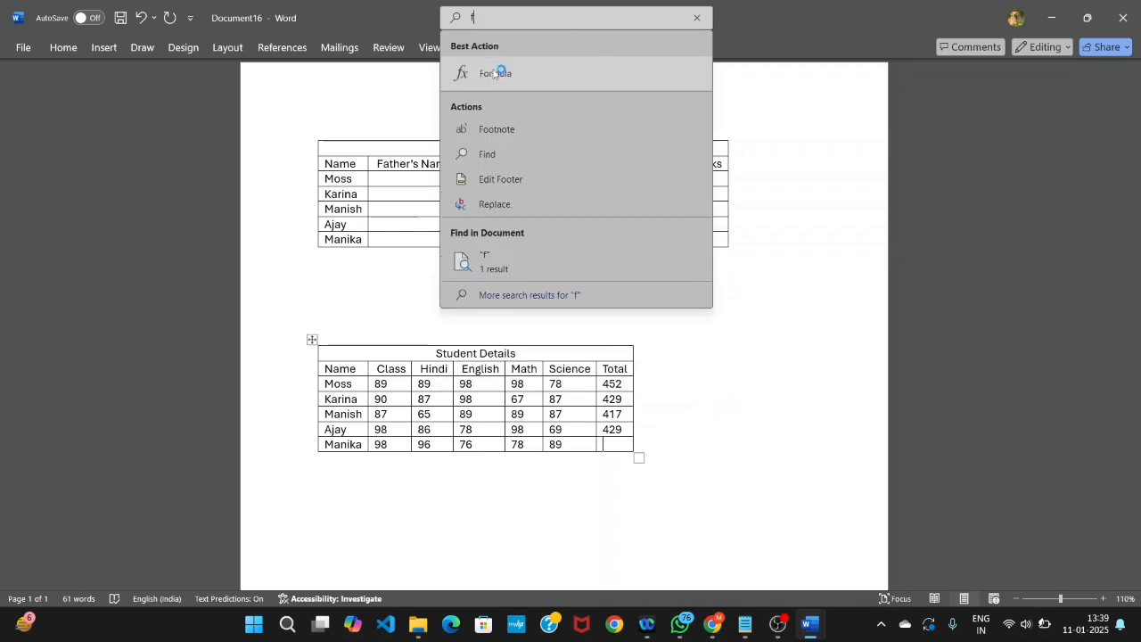
{"action": "left_click", "coordinate": [504, 74]}
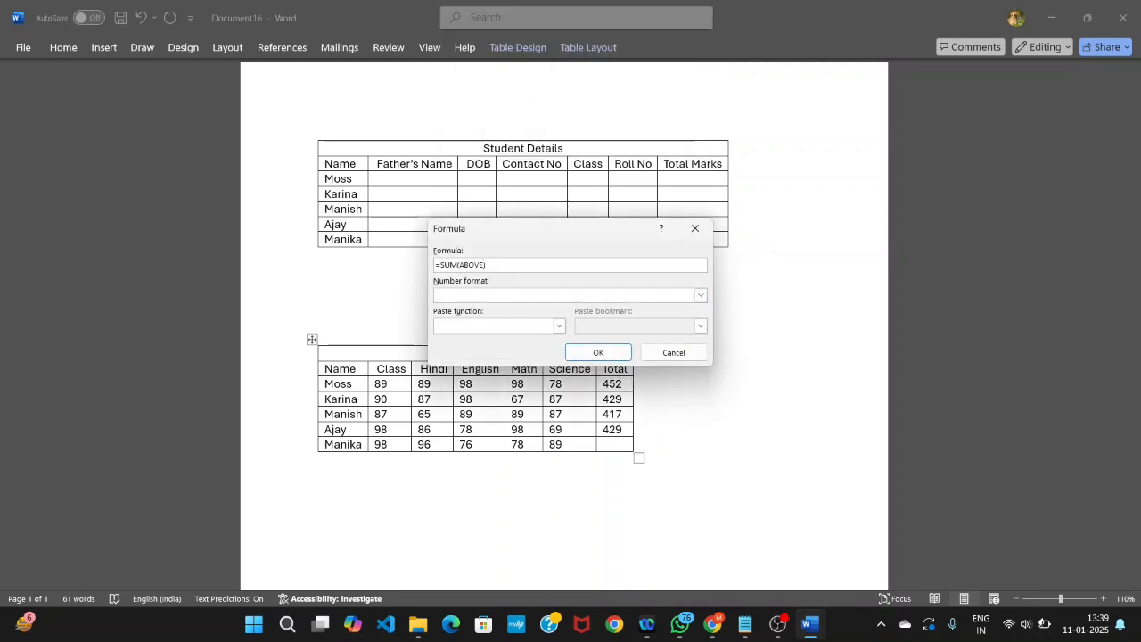
{"action": "key", "text": "BackSpace"}
{"action": "key", "text": "BackSpace"}
{"action": "key", "text": "BackSpace"}
{"action": "key", "text": "BackSpace"}
{"action": "key", "text": "BackSpace"}
{"action": "key", "text": "BackSpace"}
{"action": "type", "text": "left)"}
{"action": "left_click", "coordinate": [593, 353]}
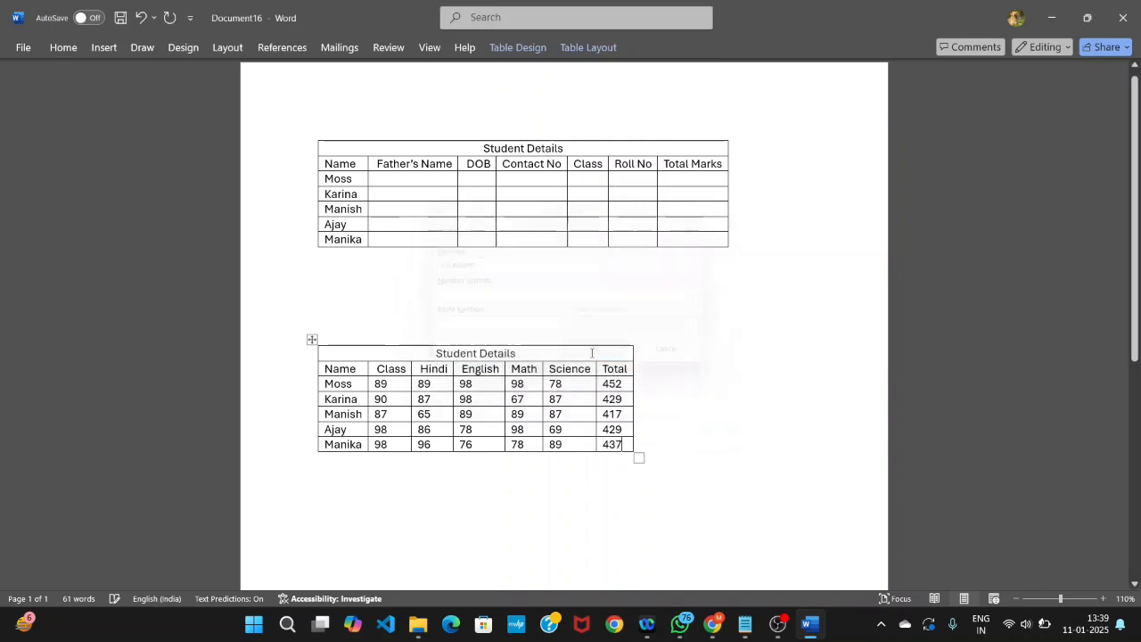